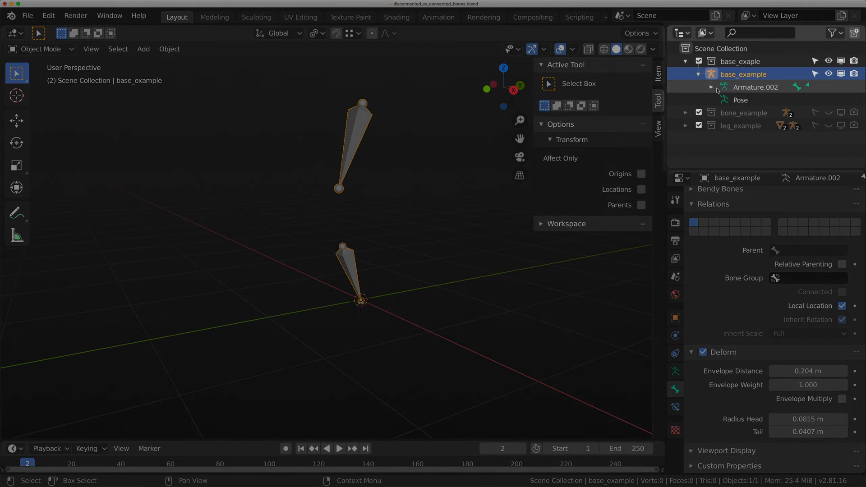
Select bone_01 in the Armature.002 bone hierarchy and switch the base_example armature to Edit Mode
{"action": "left_click", "coordinate": [710, 88]}
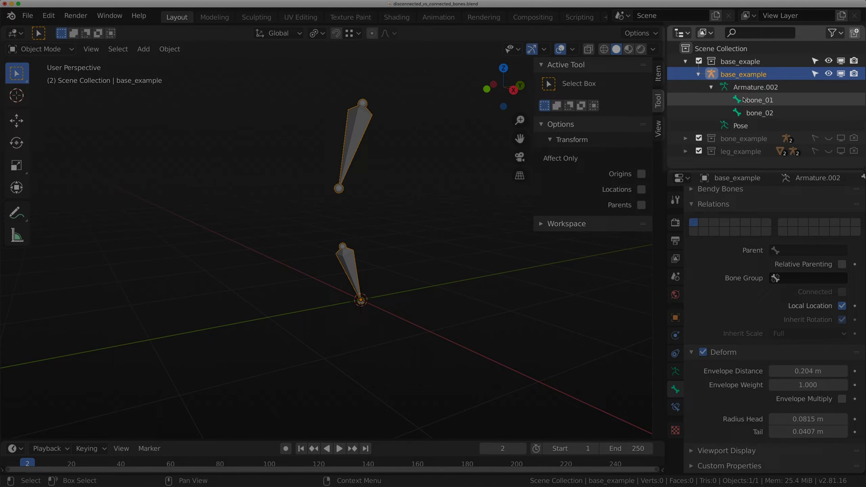
{"action": "left_click", "coordinate": [760, 112]}
{"action": "left_click", "coordinate": [752, 102]}
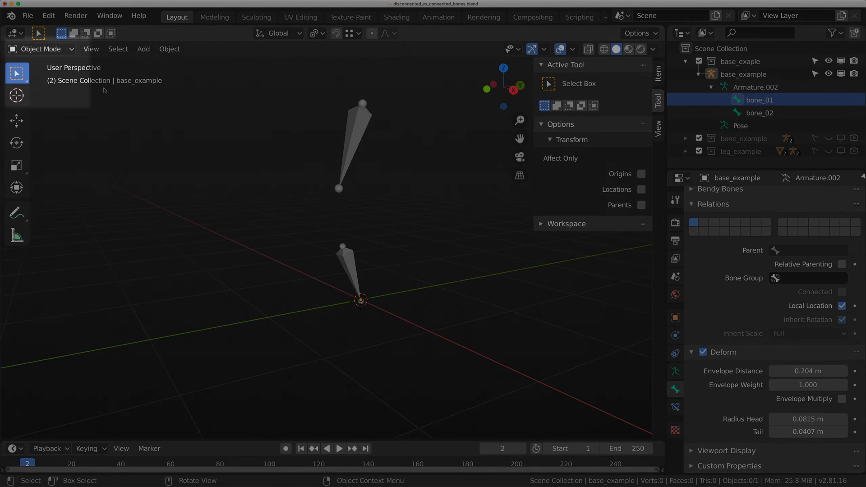
{"action": "left_click", "coordinate": [43, 49]}
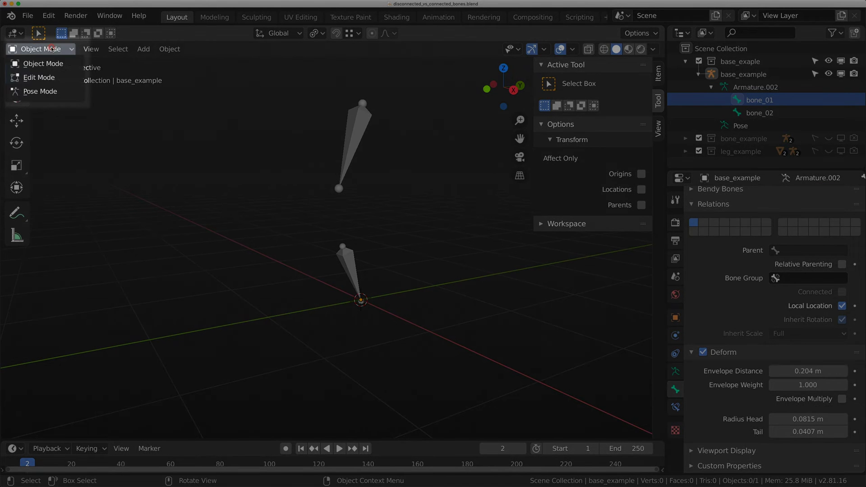
{"action": "left_click", "coordinate": [52, 79]}
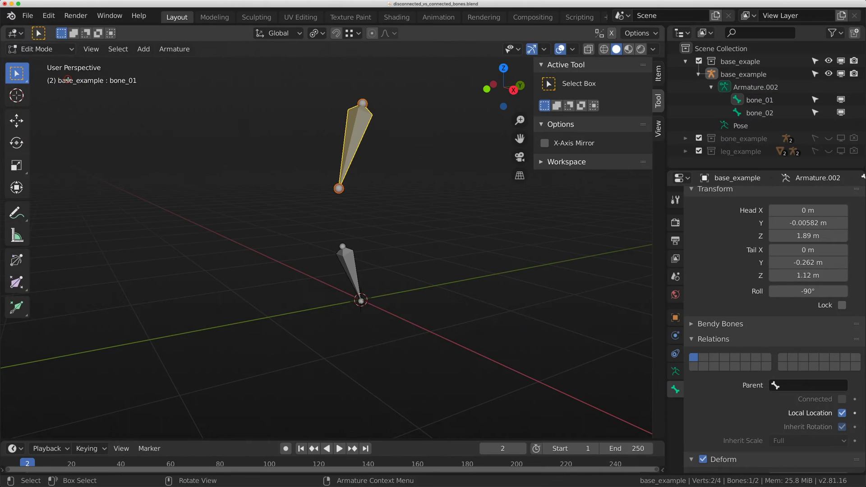
Parent bone_02 to bone_01 with the Keep Offset option, making bone_01 the active bone
{"action": "left_click", "coordinate": [351, 265]}
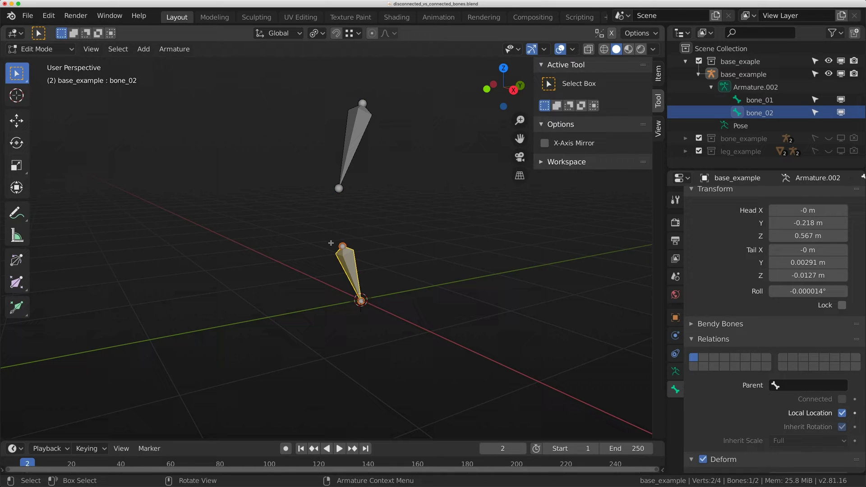
{"action": "left_click", "coordinate": [352, 142], "text": "shift"}
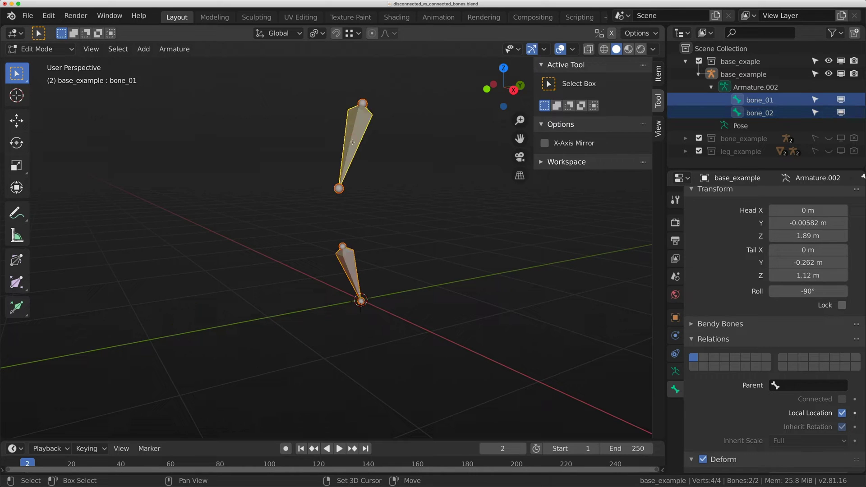
{"action": "left_click", "coordinate": [176, 49]}
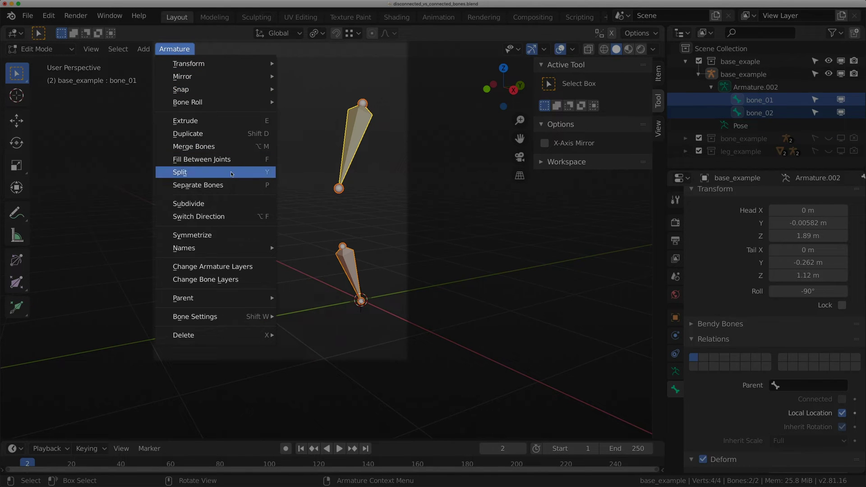
{"action": "mouse_move", "coordinate": [226, 297]}
{"action": "left_click", "coordinate": [302, 298]}
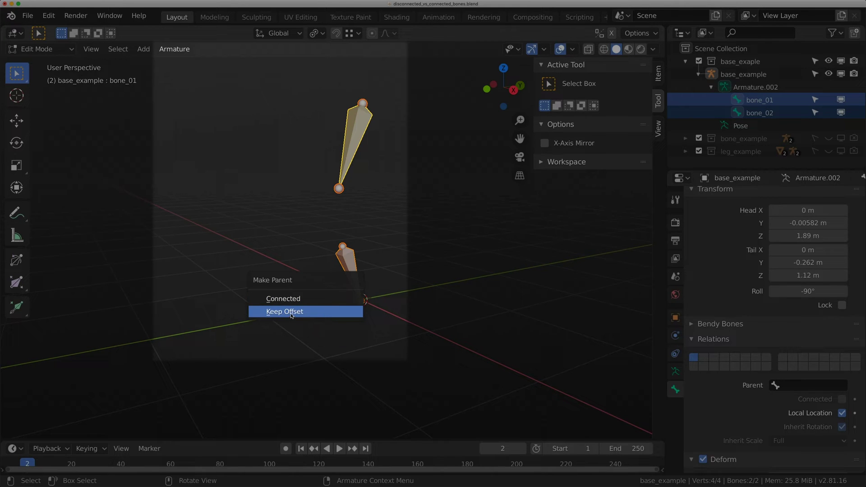
{"action": "left_click", "coordinate": [307, 312]}
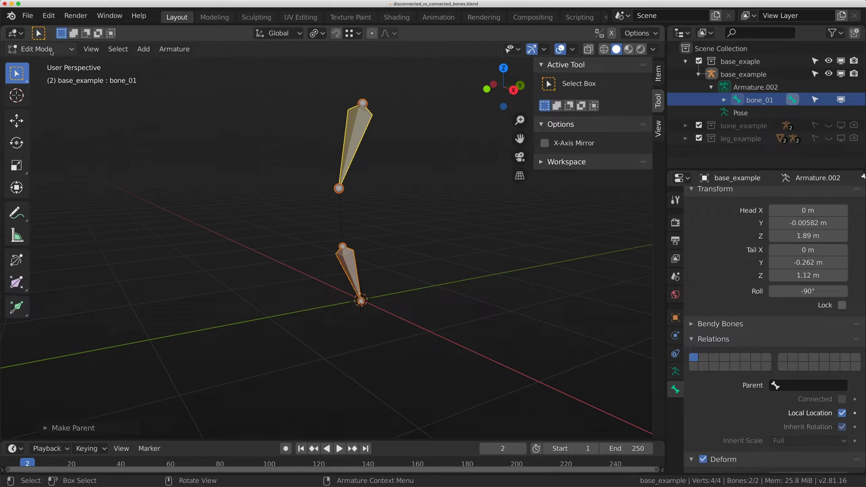
In Pose Mode, rotate bone_01 and move it to about X -0.64 m, Y -0.11 m, Z 0.11 m
{"action": "left_click", "coordinate": [39, 49]}
{"action": "left_click", "coordinate": [33, 92]}
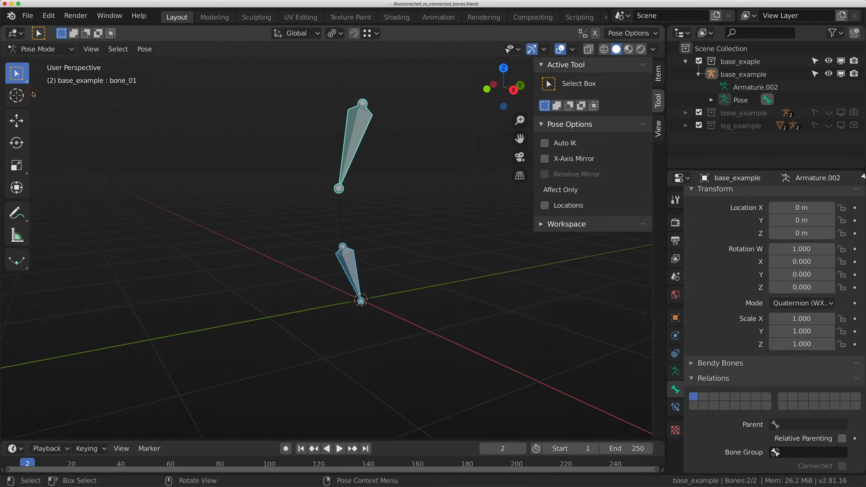
{"action": "left_click", "coordinate": [359, 118]}
{"action": "middle_click_drag", "start_coordinate": [359, 185], "coordinate": [397, 232]}
{"action": "key", "text": "r"}
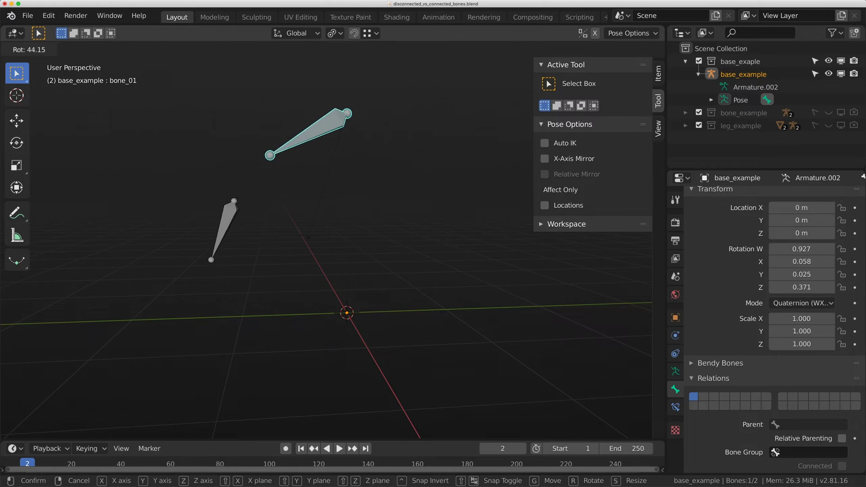
{"action": "left_click", "coordinate": [406, 237]}
{"action": "key", "text": "g"}
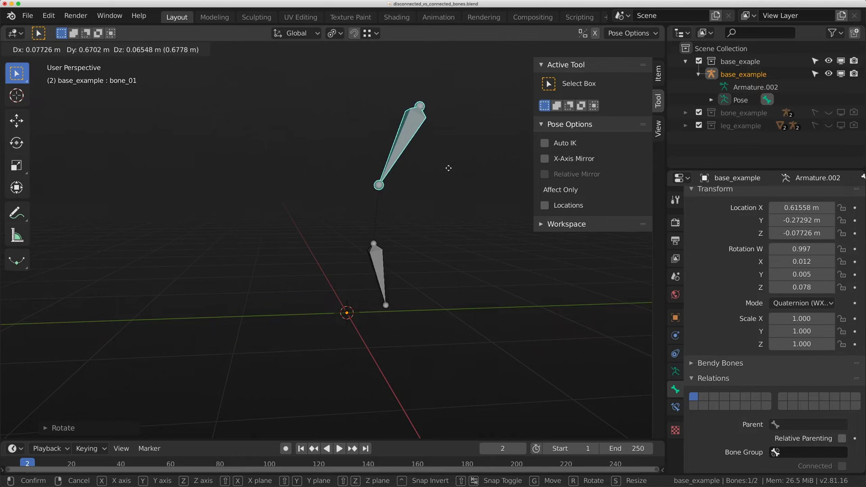
{"action": "left_click", "coordinate": [324, 154]}
{"action": "key", "text": "r"}
{"action": "left_click", "coordinate": [326, 195]}
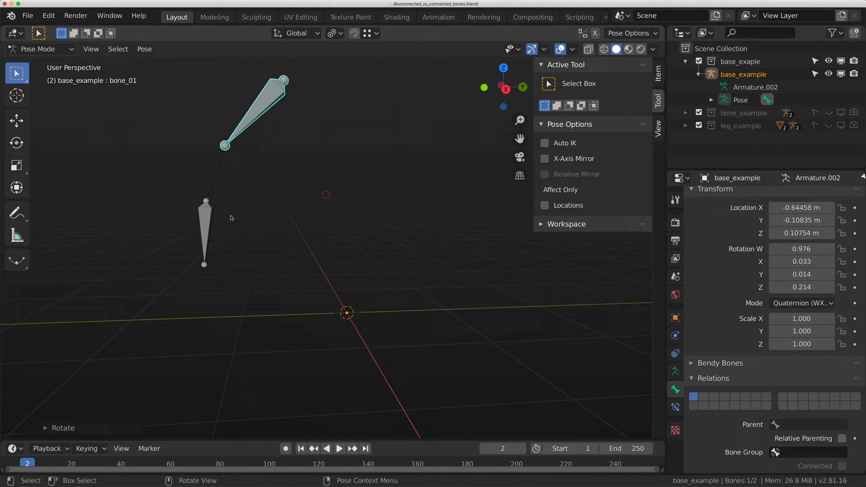
Rotate bone_02 on its own to about W 0.959, X 0.278 and display its transform values
{"action": "left_click", "coordinate": [208, 222]}
{"action": "key", "text": "r"}
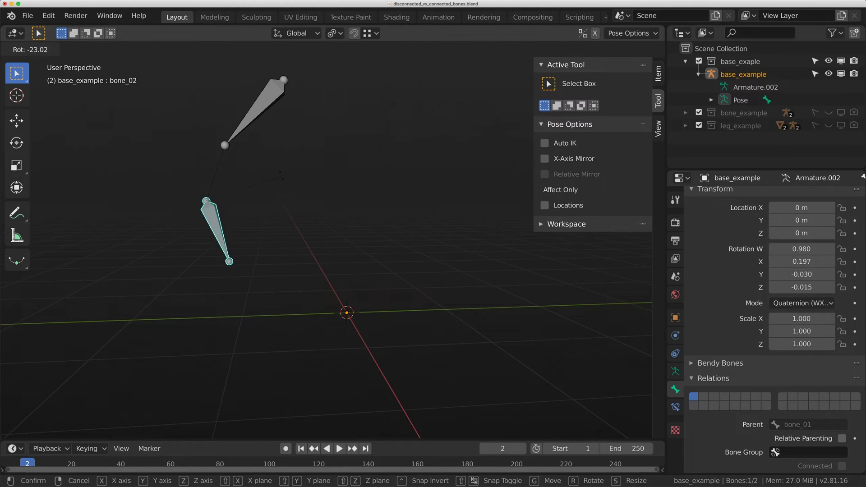
{"action": "left_click", "coordinate": [297, 155]}
{"action": "left_click", "coordinate": [659, 73]}
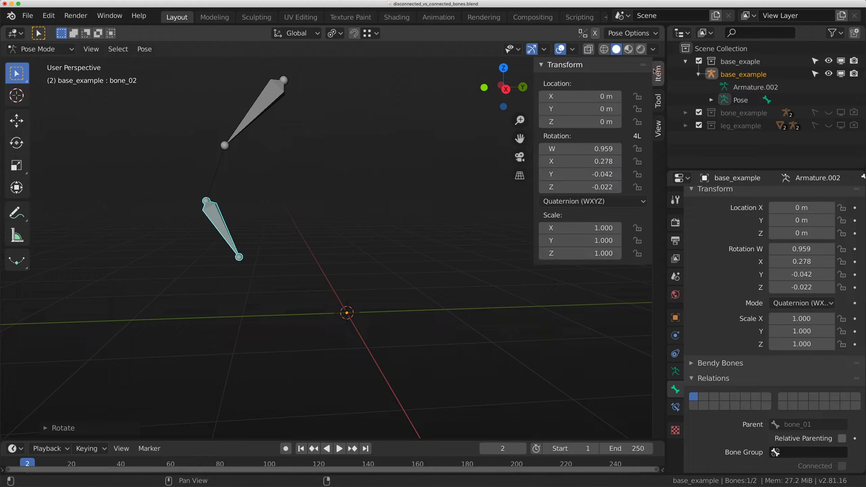
Scale bone_02 to about 1.41 and move it to about X 0.007 m, Y -0.34 m, Z 0.74 m
{"action": "key", "text": "g"}
{"action": "left_click", "coordinate": [355, 187]}
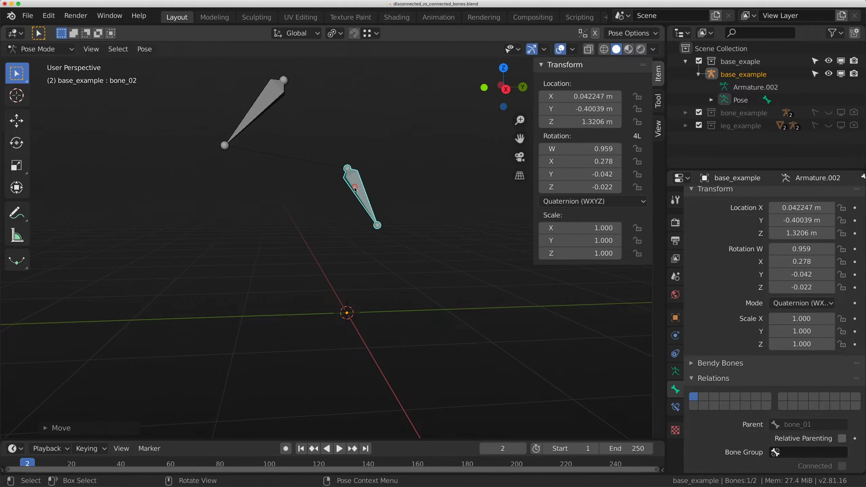
{"action": "key", "text": "s"}
{"action": "left_click", "coordinate": [416, 205]}
{"action": "key", "text": "g"}
{"action": "left_click", "coordinate": [337, 199]}
Scale bone_02 to about 1.05, then rotate and move it to about X -0.03 m, Y 0.10 m, Z -0.53 m
{"action": "key", "text": "s"}
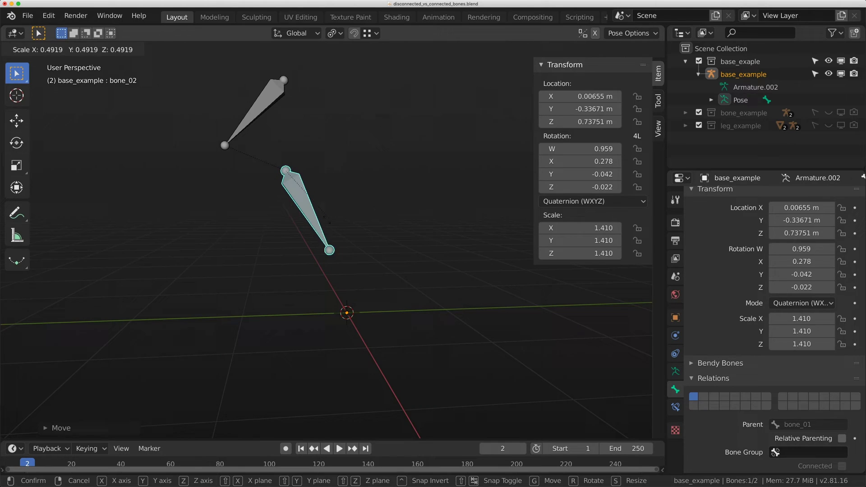
{"action": "left_click", "coordinate": [303, 188]}
{"action": "key", "text": "r"}
{"action": "left_click", "coordinate": [263, 234]}
{"action": "key", "text": "g"}
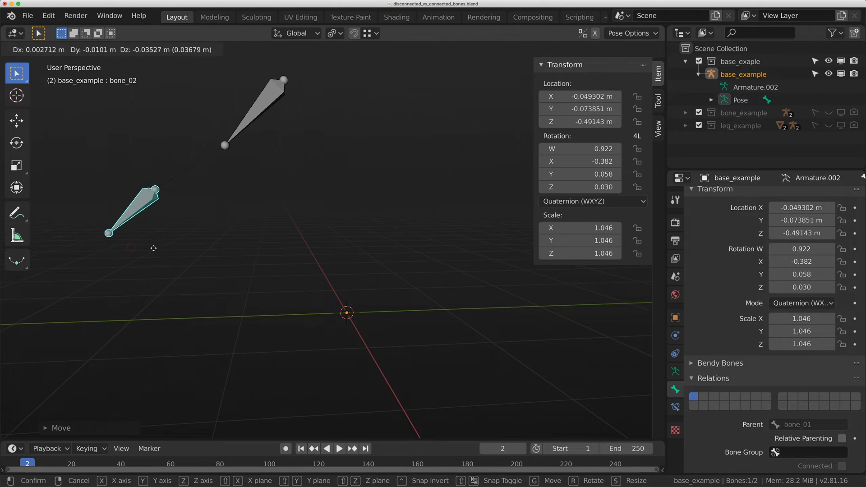
{"action": "left_click", "coordinate": [115, 266]}
{"action": "key", "text": "r"}
{"action": "left_click", "coordinate": [292, 157]}
Enlarge bone_02 to a scale of about 2.05, rotate it to about W 0.999 and move it along Y
{"action": "key", "text": "s"}
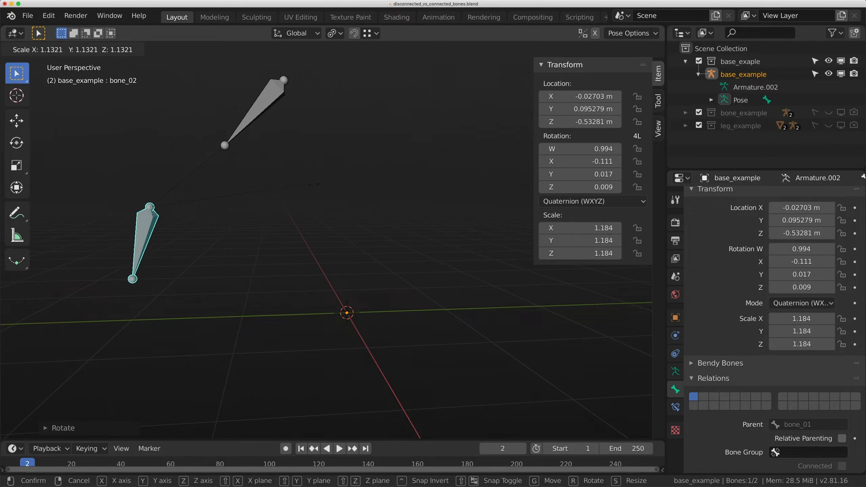
{"action": "left_click", "coordinate": [425, 182]}
{"action": "key", "text": "r"}
{"action": "left_click", "coordinate": [454, 187]}
{"action": "key", "text": "g"}
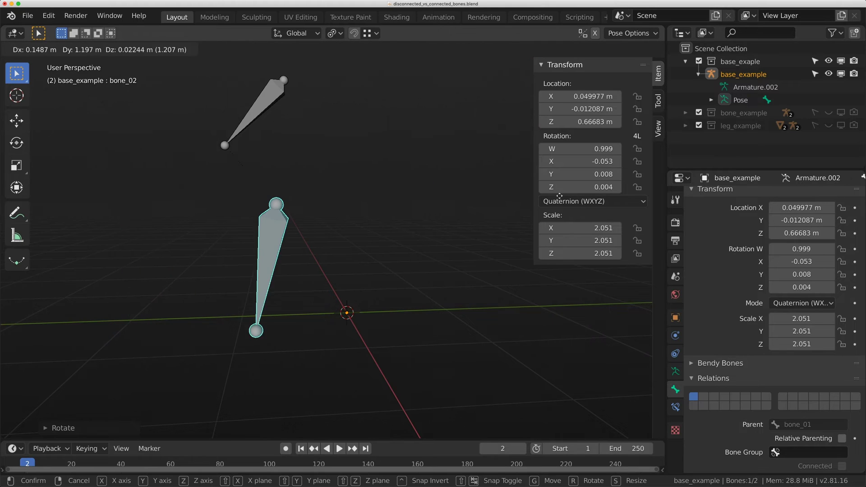
{"action": "left_click", "coordinate": [590, 182]}
Move bone_02 back below bone_01, rotate it to about W 0.982 and rescale it to about 1.88
{"action": "key", "text": "s"}
{"action": "left_click", "coordinate": [362, 226]}
{"action": "key", "text": "g"}
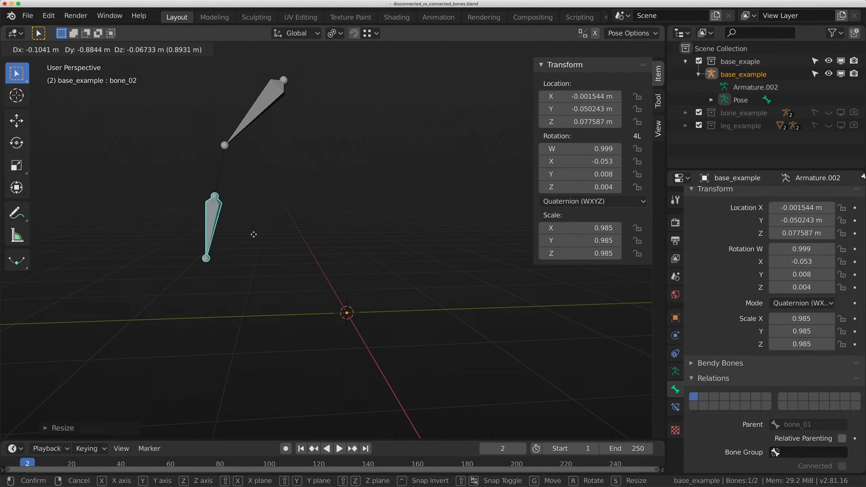
{"action": "left_click", "coordinate": [251, 236]}
{"action": "key", "text": "r"}
{"action": "left_click", "coordinate": [328, 177]}
{"action": "key", "text": "s"}
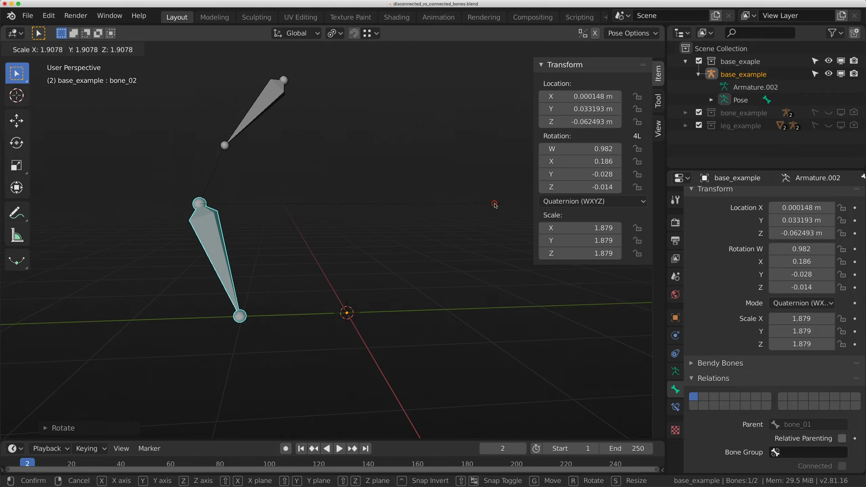
{"action": "left_click", "coordinate": [496, 203]}
With all bones selected, set bone_02's location and its X, Y and Z rotation to 0
{"action": "key", "text": "a"}
{"action": "left_click_drag", "start_coordinate": [572, 96], "coordinate": [577, 186]}
{"action": "type", "text": "0"}
{"action": "key", "text": "Return"}
{"action": "type", "text": "0"}
{"action": "key", "text": "Return"}
{"action": "key", "text": "BackSpace"}
Set bone_02's scale to 1 on all axes and clear the location and rotation of both bones
{"action": "left_click_drag", "start_coordinate": [584, 228], "coordinate": [585, 240]}
{"action": "type", "text": "1"}
{"action": "key", "text": "Return"}
{"action": "left_click", "coordinate": [583, 250]}
{"action": "type", "text": "1"}
{"action": "key", "text": "Return"}
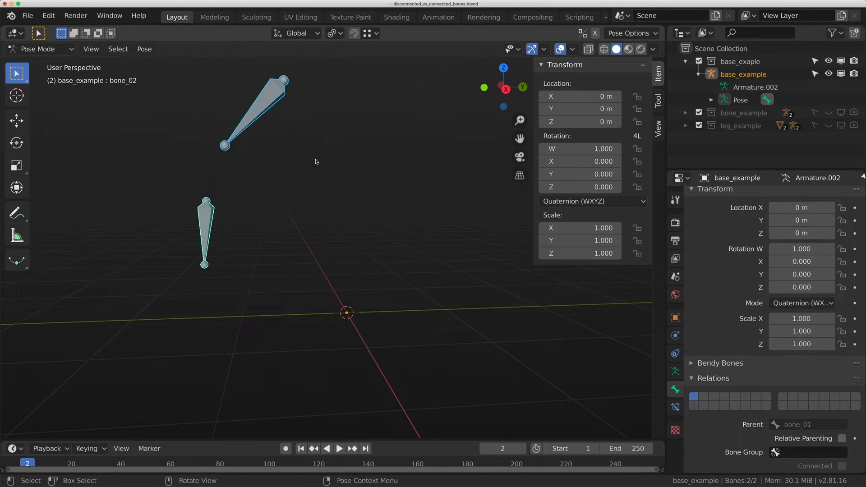
{"action": "key", "text": "alt+g"}
{"action": "key", "text": "alt+r"}
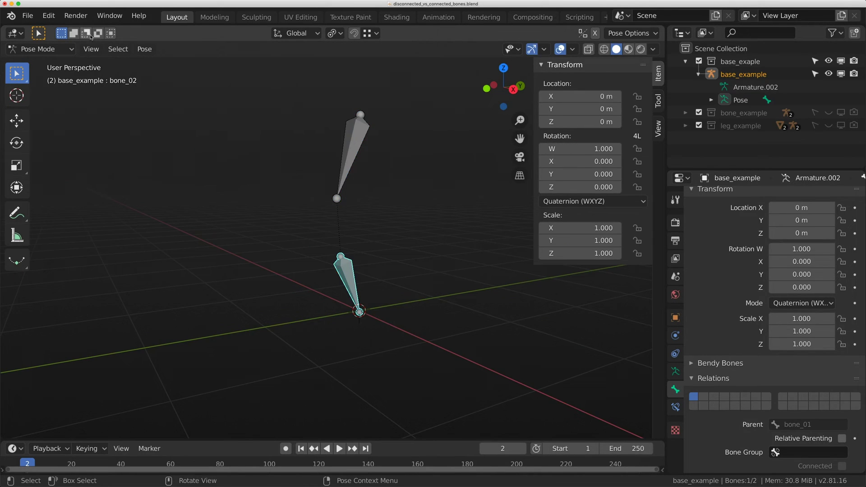
In Edit Mode, parent bone_02 to bone_01 with the Connected option, keeping bone_01 as the active bone
{"action": "left_click", "coordinate": [38, 49]}
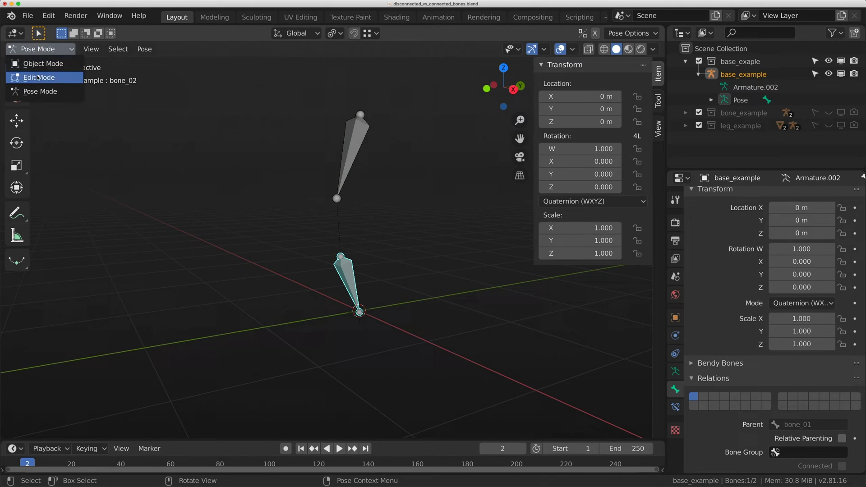
{"action": "left_click", "coordinate": [39, 77]}
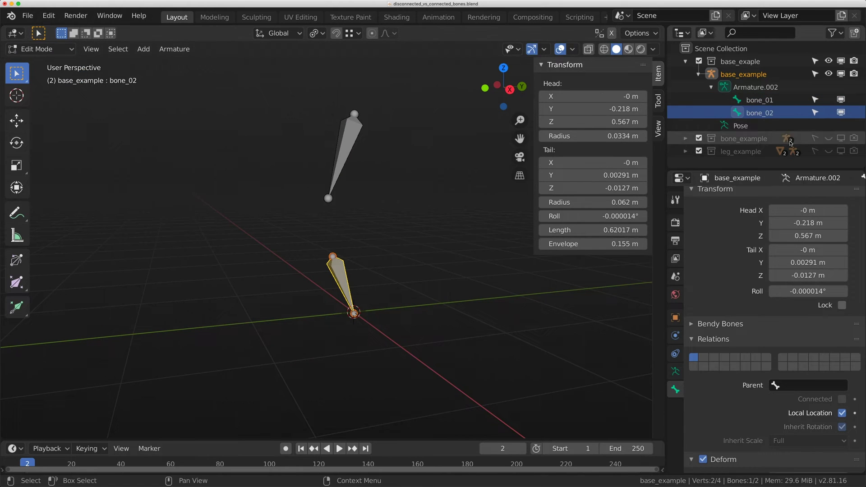
{"action": "left_click", "coordinate": [341, 157], "text": "shift"}
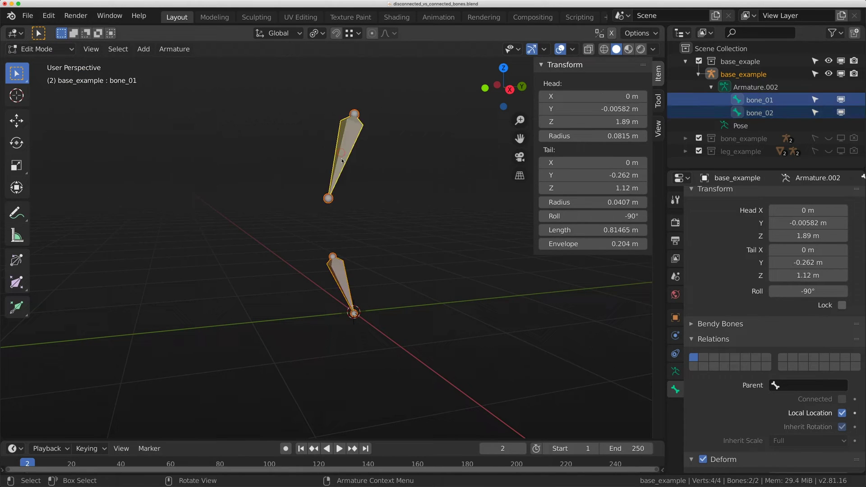
{"action": "left_click", "coordinate": [174, 49]}
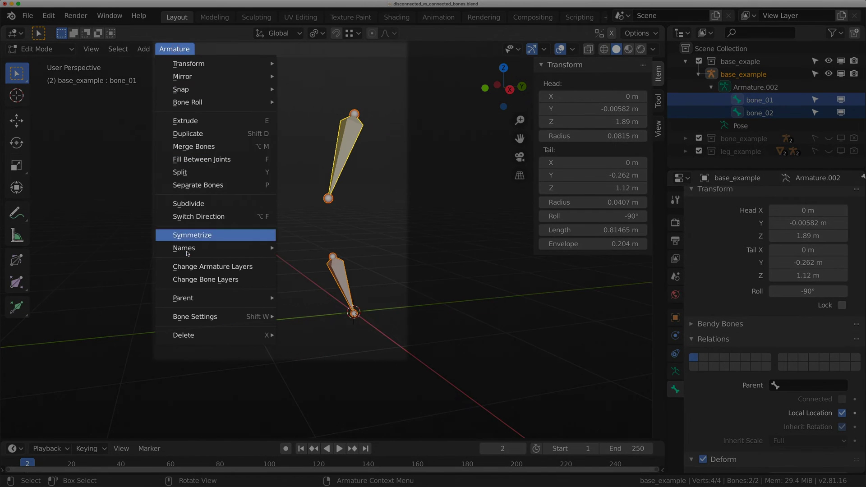
{"action": "mouse_move", "coordinate": [266, 297]}
{"action": "left_click", "coordinate": [301, 297]}
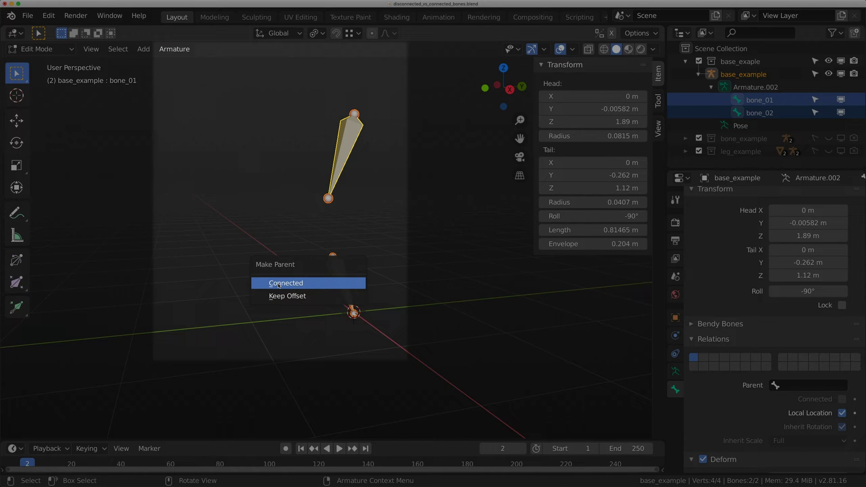
{"action": "left_click", "coordinate": [302, 285]}
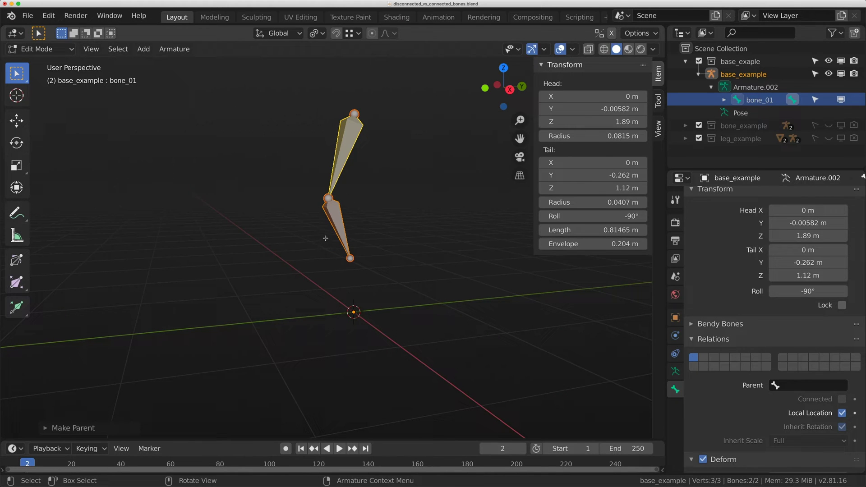
Examine the joint shared by the two connected bones, selecting the joint and each bone individually
{"action": "scroll", "coordinate": [351, 252], "scroll_direction": "up", "scroll_amount": 4}
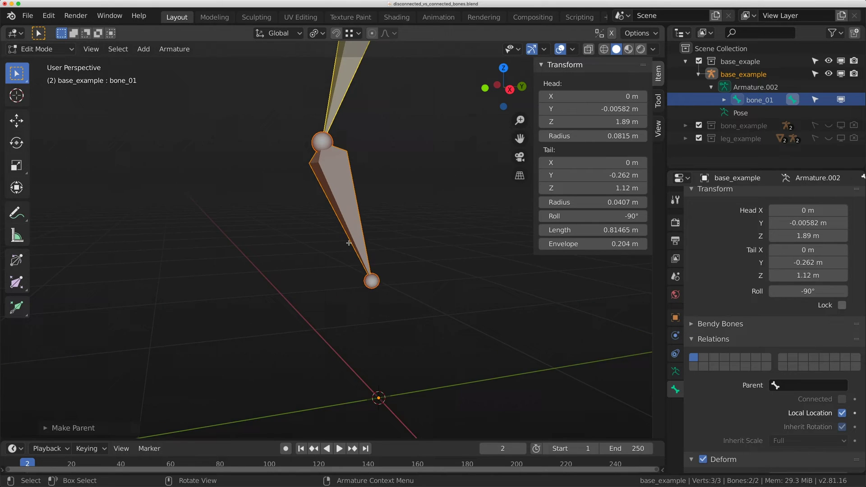
{"action": "scroll", "coordinate": [348, 242], "scroll_direction": "down", "scroll_amount": 2}
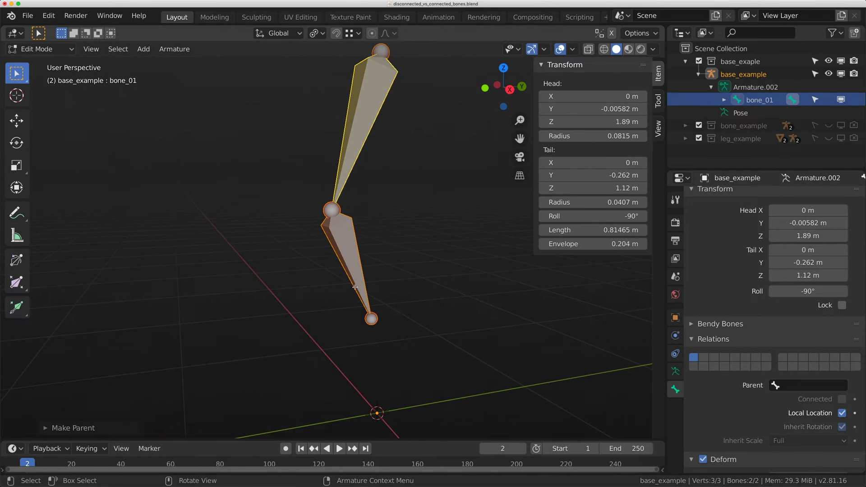
{"action": "left_click", "coordinate": [329, 213]}
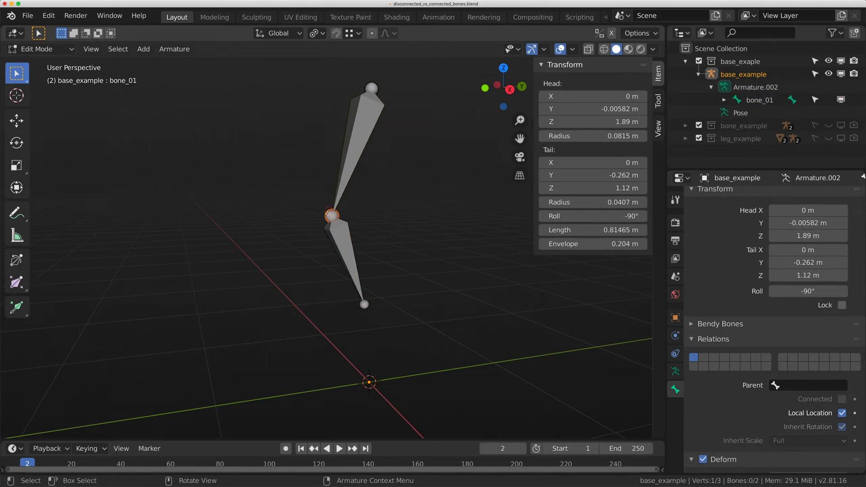
{"action": "left_click", "coordinate": [340, 135]}
{"action": "left_click", "coordinate": [355, 251]}
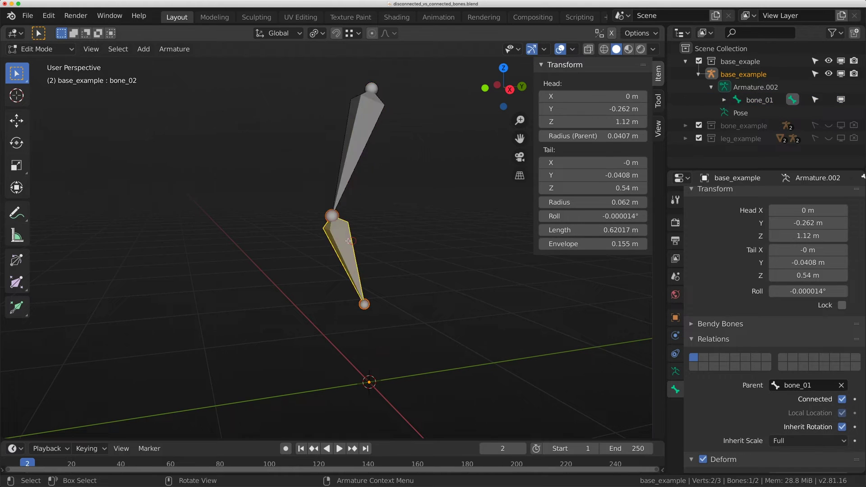
Duplicate bone_01 and move the copy along the global Y axis, placing its head at about Y -1.4 m
{"action": "middle_click_drag", "start_coordinate": [355, 251], "coordinate": [393, 212]}
{"action": "left_click", "coordinate": [395, 206]}
{"action": "key", "text": "shift+d"}
{"action": "key", "text": "y"}
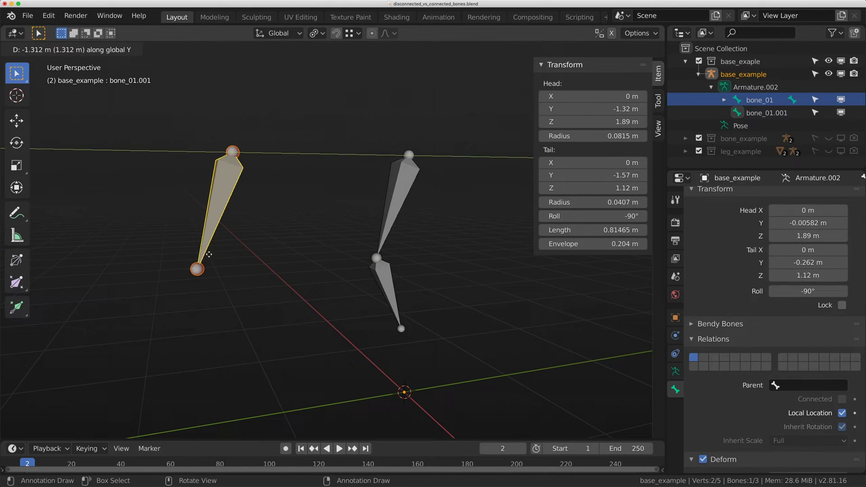
{"action": "left_click", "coordinate": [209, 255]}
Try moving the duplicated bone's head and tail joints one at a time, cancelling each move
{"action": "left_click", "coordinate": [230, 151]}
{"action": "key", "text": "g"}
{"action": "right_click", "coordinate": [253, 145]}
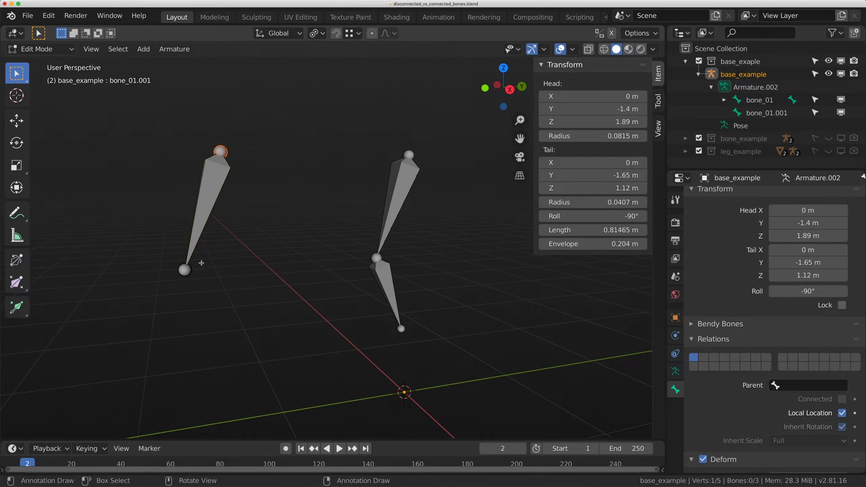
{"action": "left_click", "coordinate": [185, 269]}
{"action": "key", "text": "g"}
{"action": "right_click", "coordinate": [210, 275]}
{"action": "middle_click_drag", "start_coordinate": [211, 275], "coordinate": [228, 237]}
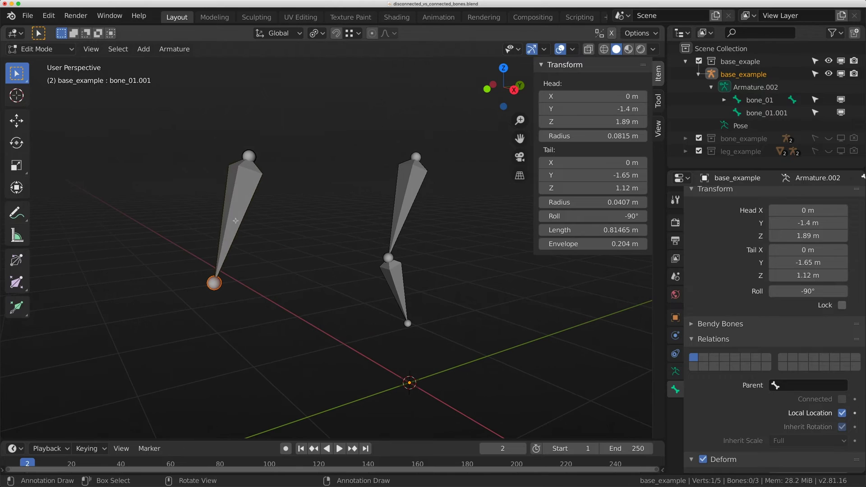
{"action": "left_click", "coordinate": [229, 234]}
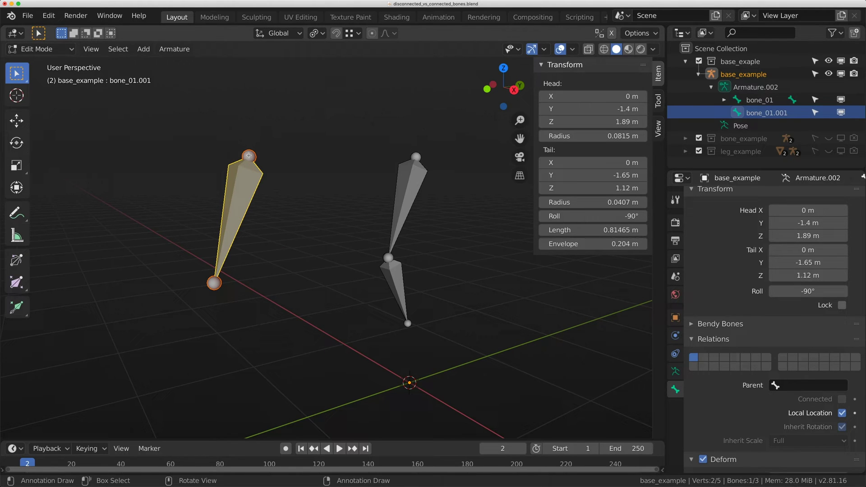
{"action": "left_click", "coordinate": [215, 283]}
{"action": "key", "text": "g"}
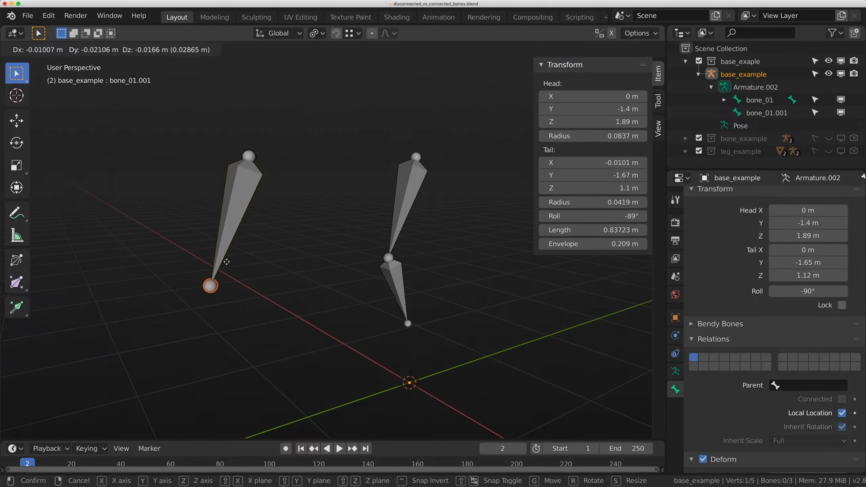
{"action": "right_click", "coordinate": [228, 259]}
Snap the 3D cursor to the duplicated bone's head joint
{"action": "left_click", "coordinate": [249, 156]}
{"action": "middle_click_drag", "start_coordinate": [255, 187], "coordinate": [285, 147], "text": "shift"}
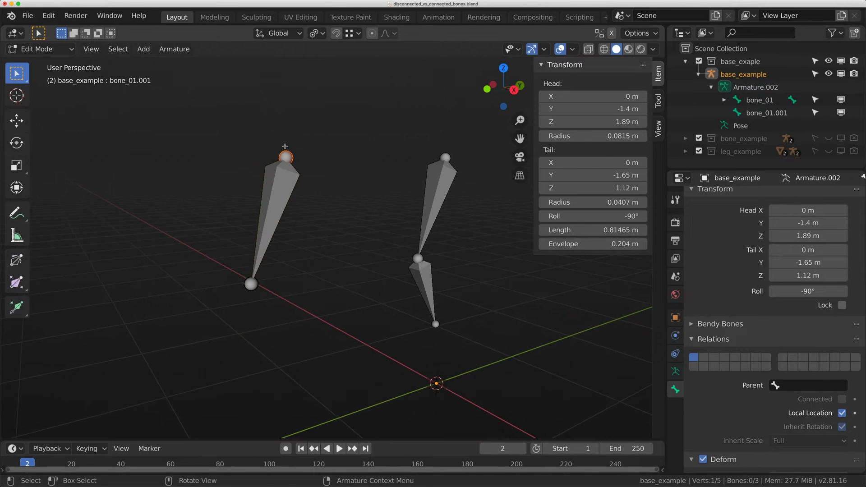
{"action": "key", "text": "g"}
{"action": "right_click", "coordinate": [285, 156]}
{"action": "key", "text": "shift+s"}
{"action": "left_click", "coordinate": [279, 221]}
Snap the duplicated bone's tail joint to the 3D cursor and select bone_01.001 in the scene hierarchy
{"action": "left_click", "coordinate": [252, 284]}
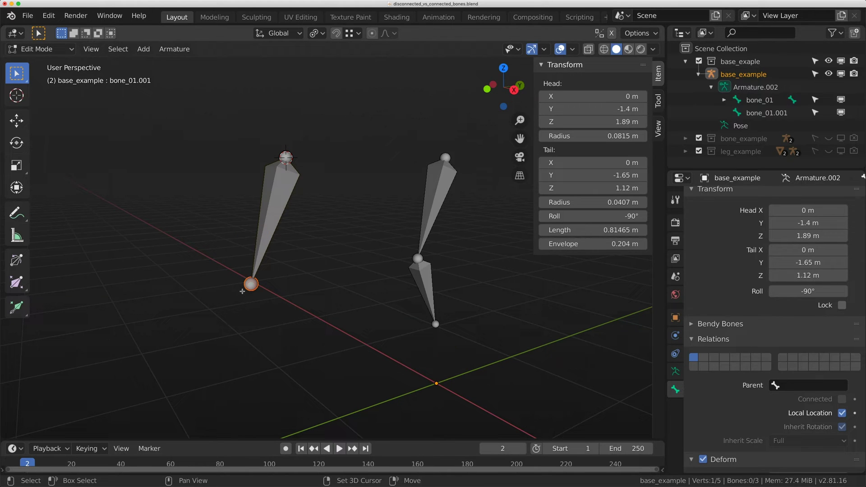
{"action": "key", "text": "shift+s"}
{"action": "left_click", "coordinate": [237, 229]}
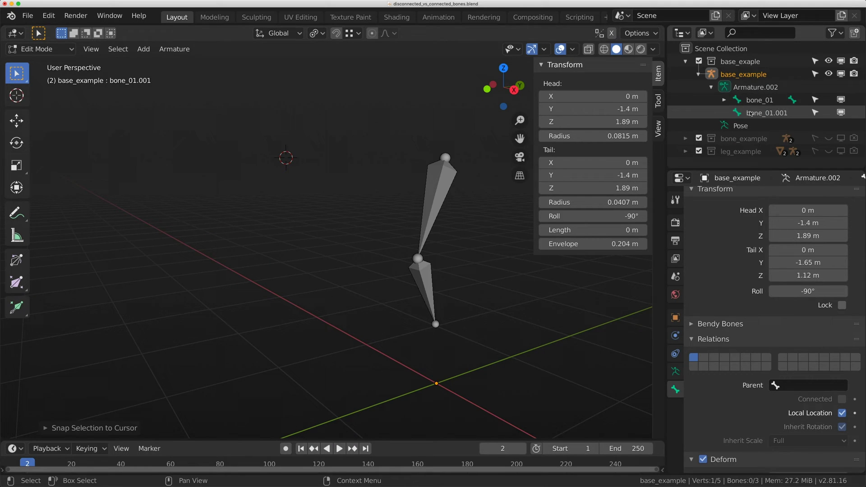
{"action": "left_click", "coordinate": [765, 114]}
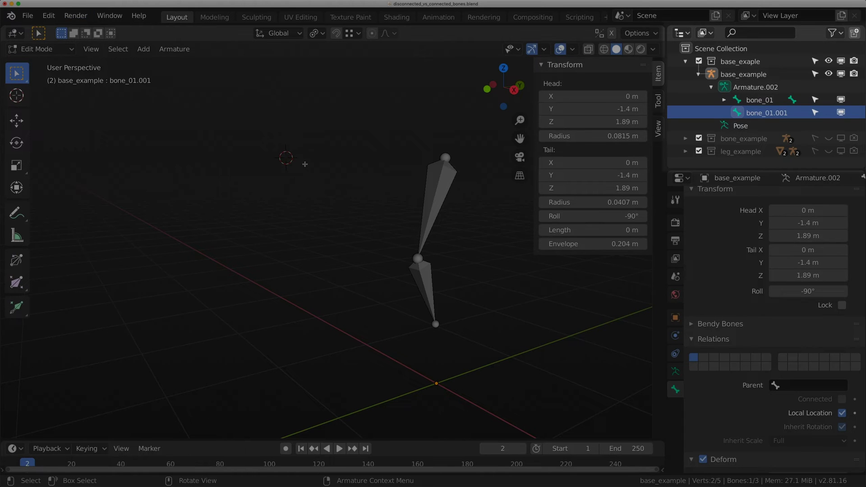
Switch the armature to Pose Mode and back to Edit Mode to discard the zero-length bone, and expand bone_01 in the hierarchy
{"action": "left_click", "coordinate": [38, 48]}
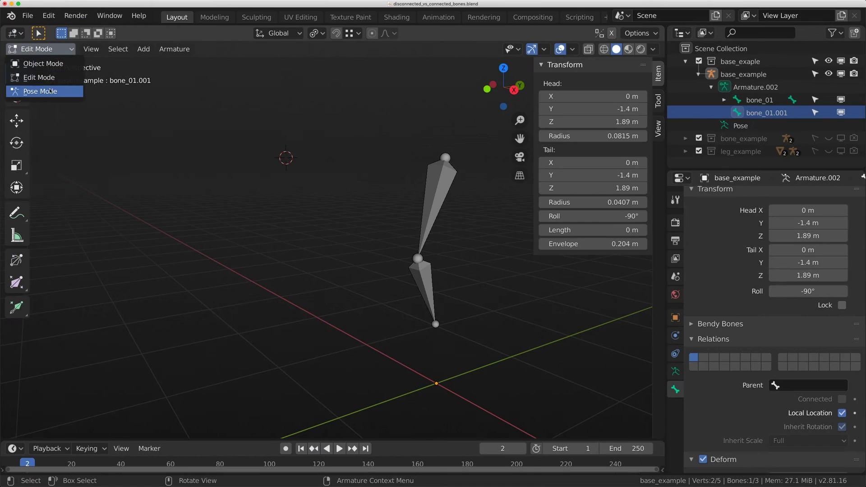
{"action": "left_click", "coordinate": [32, 91]}
{"action": "left_click", "coordinate": [39, 49]}
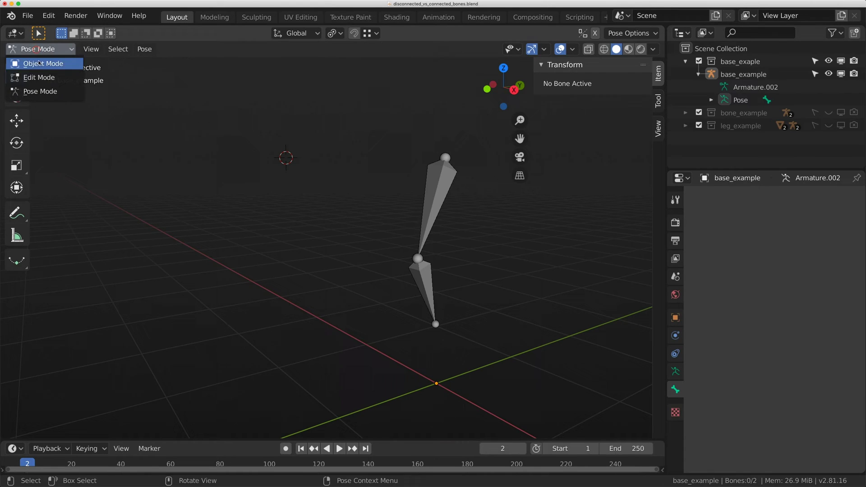
{"action": "left_click", "coordinate": [32, 78]}
{"action": "left_click", "coordinate": [725, 100]}
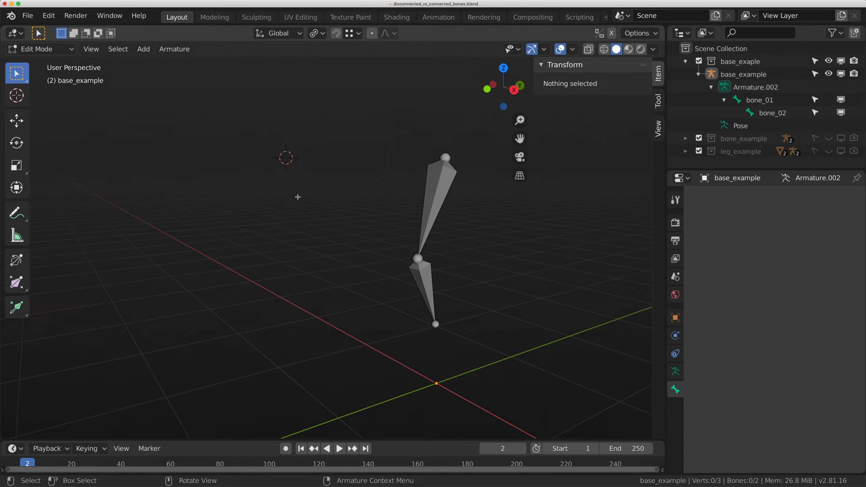
Examine the two connected bones from several angles, selecting bone_02 and bone_01 in turn
{"action": "middle_click_drag", "start_coordinate": [457, 272], "coordinate": [348, 262]}
{"action": "left_click", "coordinate": [347, 262]}
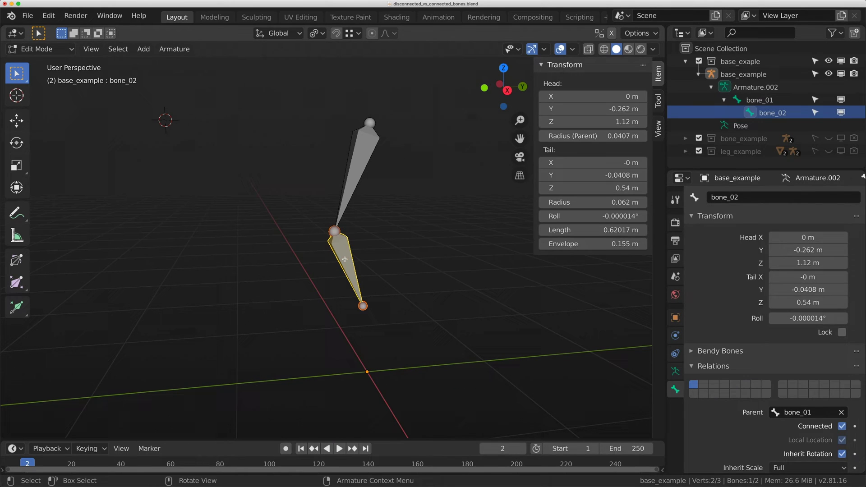
{"action": "left_click", "coordinate": [349, 171]}
{"action": "left_click", "coordinate": [360, 256]}
{"action": "middle_click_drag", "start_coordinate": [360, 256], "coordinate": [348, 246]}
{"action": "left_click", "coordinate": [348, 248]}
{"action": "left_click", "coordinate": [353, 160]}
{"action": "left_click", "coordinate": [344, 261]}
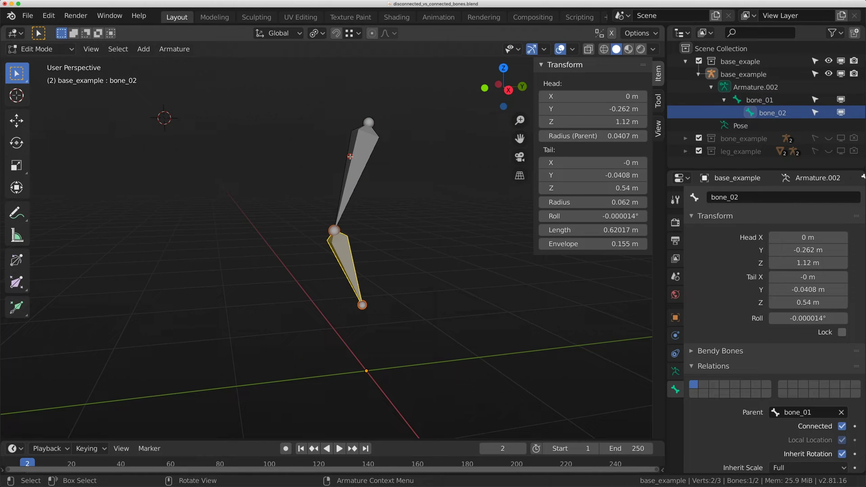
{"action": "left_click", "coordinate": [350, 157]}
{"action": "left_click", "coordinate": [348, 271]}
{"action": "scroll", "coordinate": [348, 271], "scroll_direction": "up", "scroll_amount": 2}
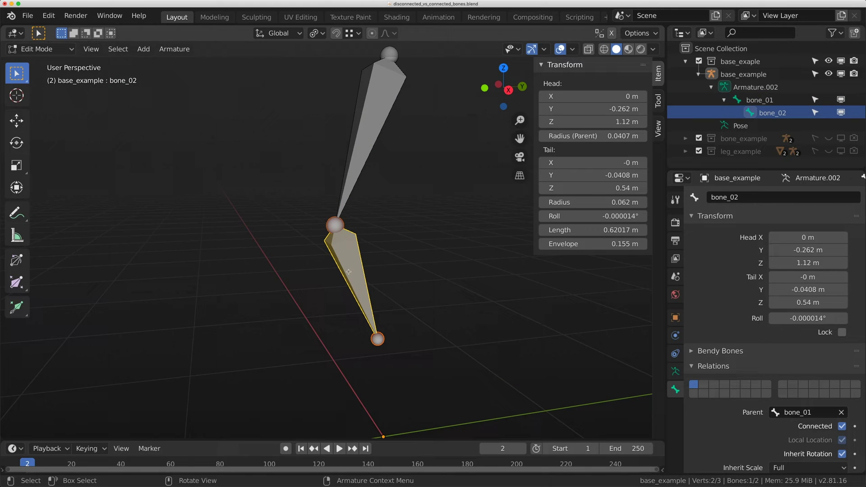
Try moving the joint shared by bone_01 and bone_02
{"action": "left_click", "coordinate": [335, 225]}
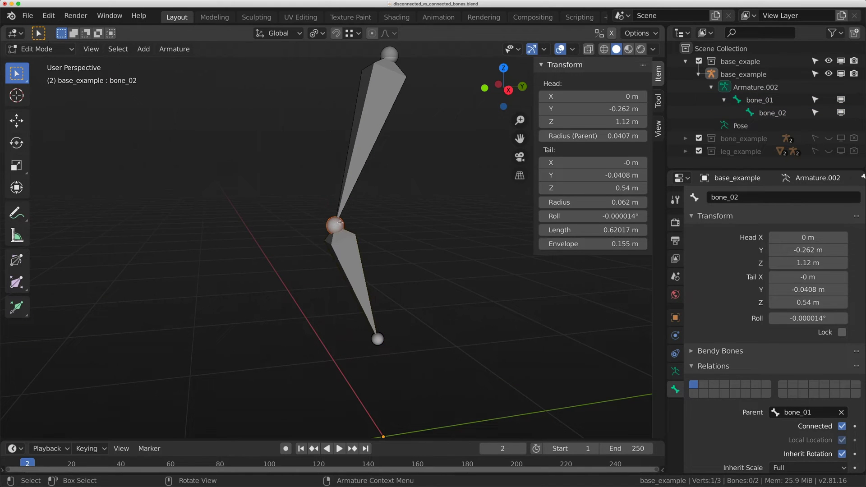
{"action": "middle_click_drag", "start_coordinate": [335, 225], "coordinate": [311, 212]}
{"action": "key", "text": "g"}
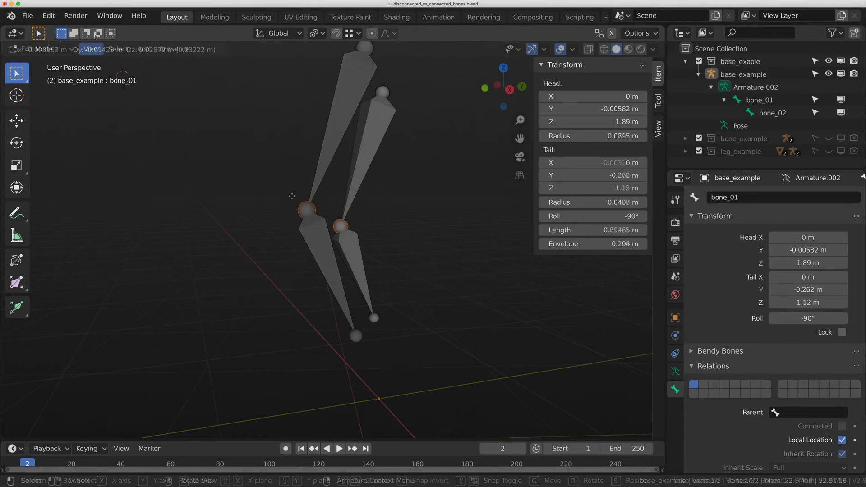
In Pose Mode, rotate bone_01 to about W 0.967, X -0.044, Y -0.006, Z -0.252
{"action": "left_click", "coordinate": [39, 48]}
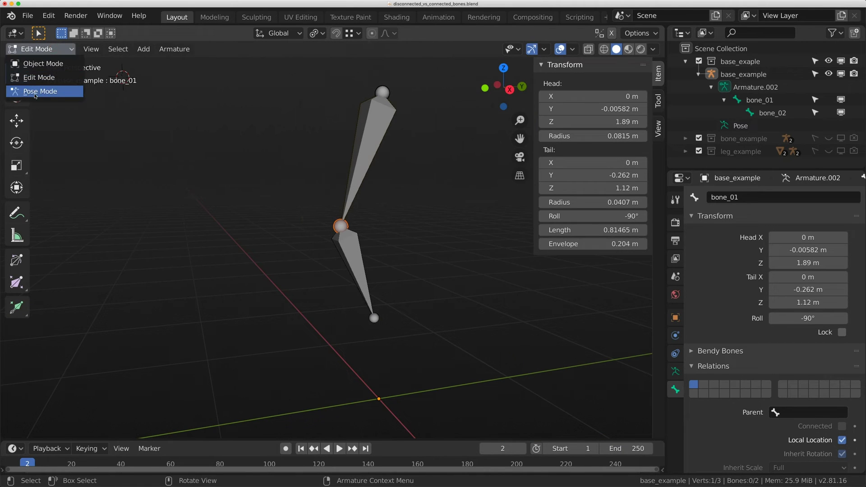
{"action": "left_click", "coordinate": [35, 92]}
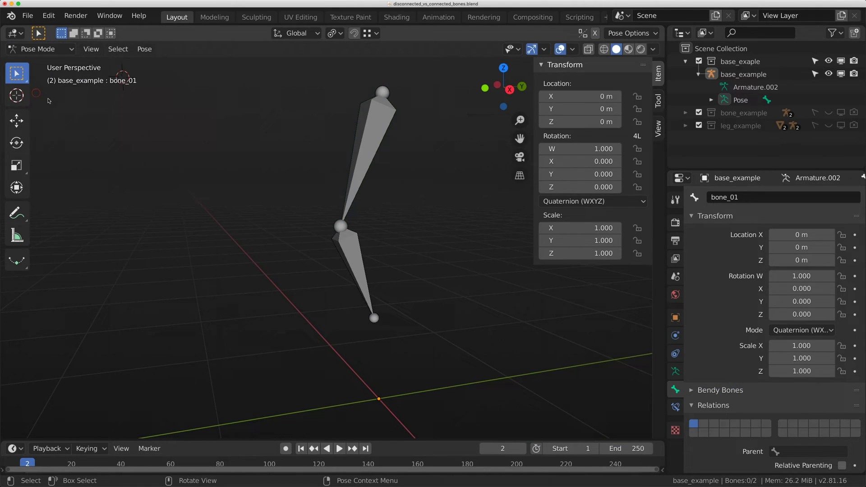
{"action": "left_click", "coordinate": [353, 147]}
{"action": "middle_click_drag", "start_coordinate": [352, 147], "coordinate": [338, 226]}
{"action": "key", "text": "r"}
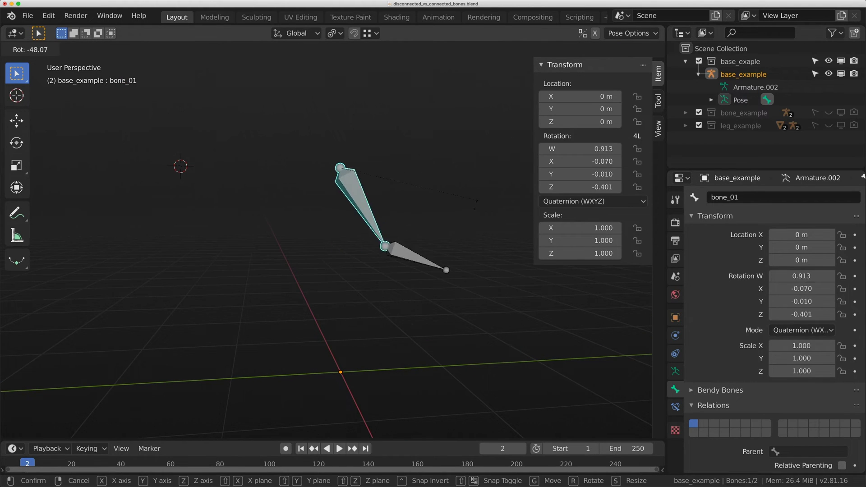
{"action": "left_click", "coordinate": [345, 204]}
Move bone_01, scale it to about 1.477 and move it again to about X -0.64, Y -0.27, Z 0.12 m
{"action": "key", "text": "g"}
{"action": "left_click", "coordinate": [363, 198]}
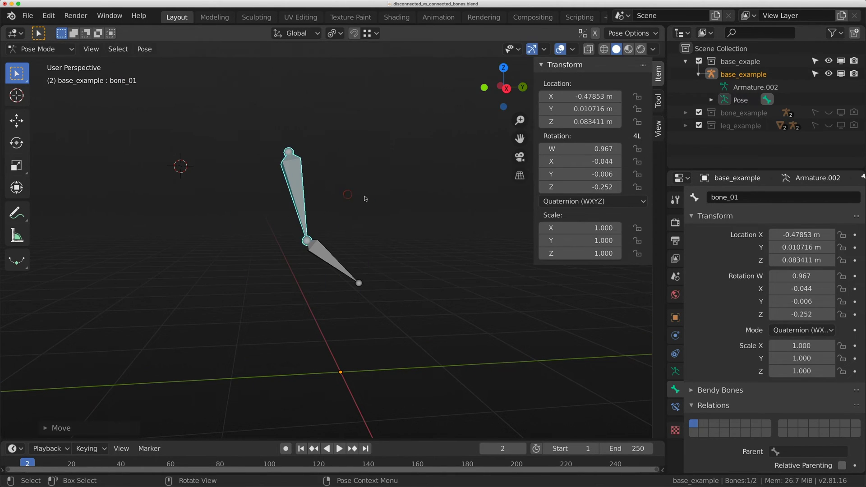
{"action": "key", "text": "s"}
{"action": "left_click", "coordinate": [366, 169]}
{"action": "key", "text": "g"}
{"action": "left_click", "coordinate": [366, 167]}
Clear bone_01's location, rotation and scale
{"action": "key", "text": "alt+g"}
{"action": "key", "text": "alt+r"}
{"action": "key", "text": "alt+s"}
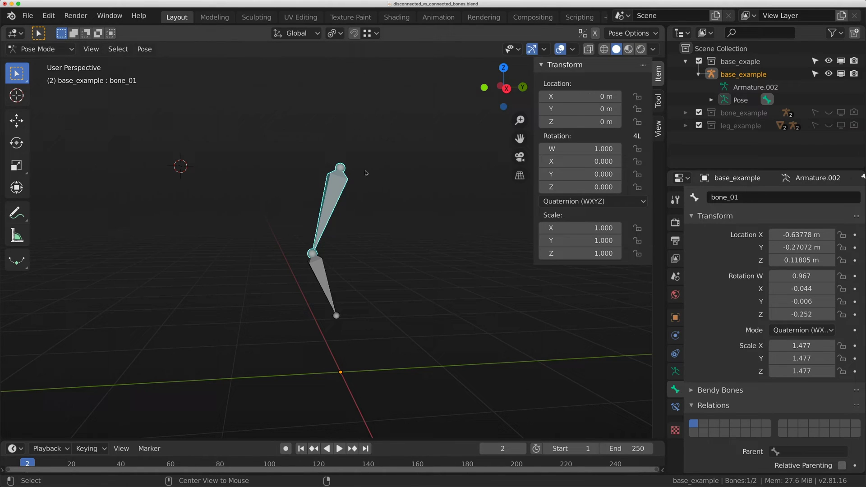
Move bone_01 to about X -0.49, Y -0.11, Z 0.09 m and rotate it
{"action": "key", "text": "g"}
{"action": "left_click", "coordinate": [331, 214]}
{"action": "key", "text": "r"}
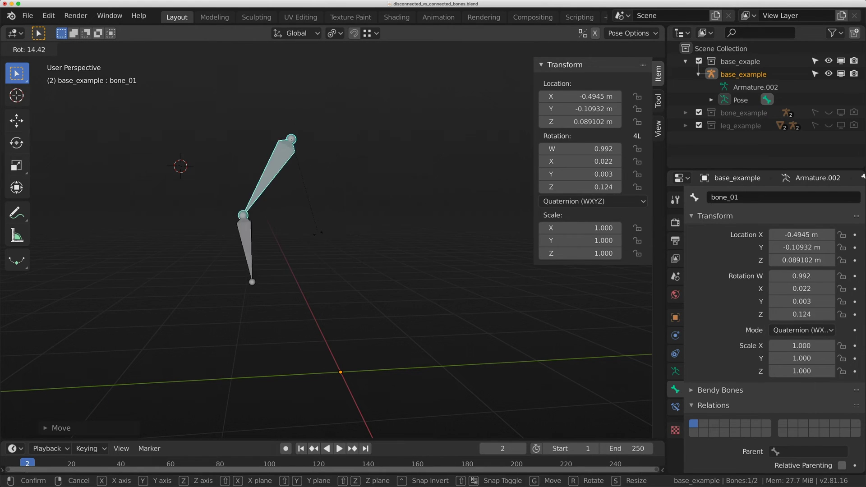
{"action": "left_click", "coordinate": [342, 245]}
Rotate bone_02 around the shared joint to about W 0.828, X -0.552, Y 0.071, Z 0.066
{"action": "left_click", "coordinate": [343, 233]}
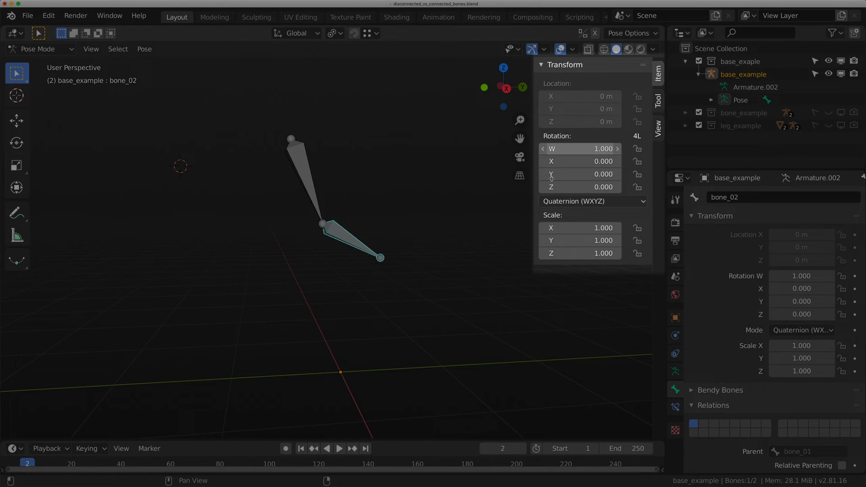
{"action": "middle_click_drag", "start_coordinate": [395, 254], "coordinate": [367, 264], "text": "shift"}
{"action": "scroll", "coordinate": [367, 264], "scroll_direction": "up", "scroll_amount": 1}
{"action": "key", "text": "r"}
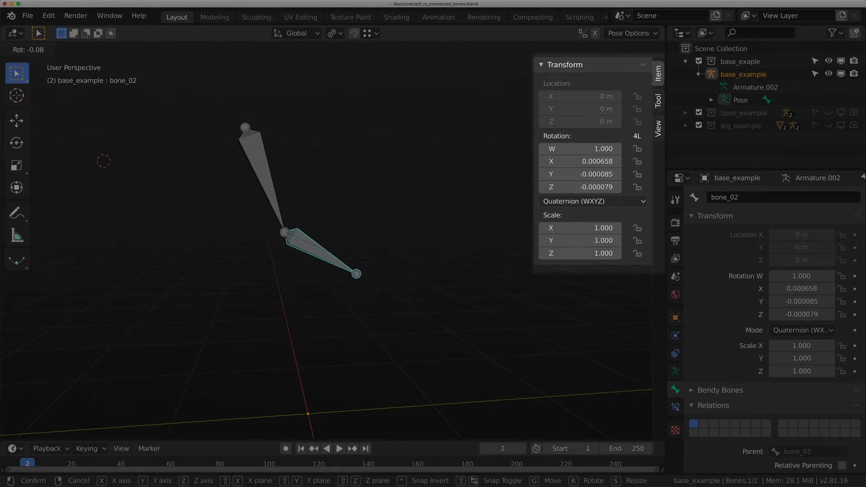
{"action": "left_click", "coordinate": [370, 344]}
{"action": "key", "text": "r"}
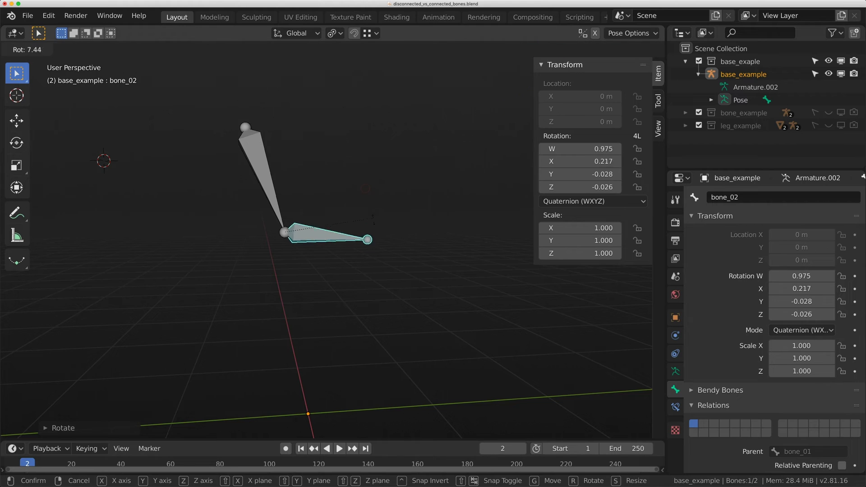
{"action": "right_click", "coordinate": [366, 189]}
Rotate the parent bone_01 to swing the connected bone_02 along with it
{"action": "left_click", "coordinate": [261, 176]}
{"action": "key", "text": "r"}
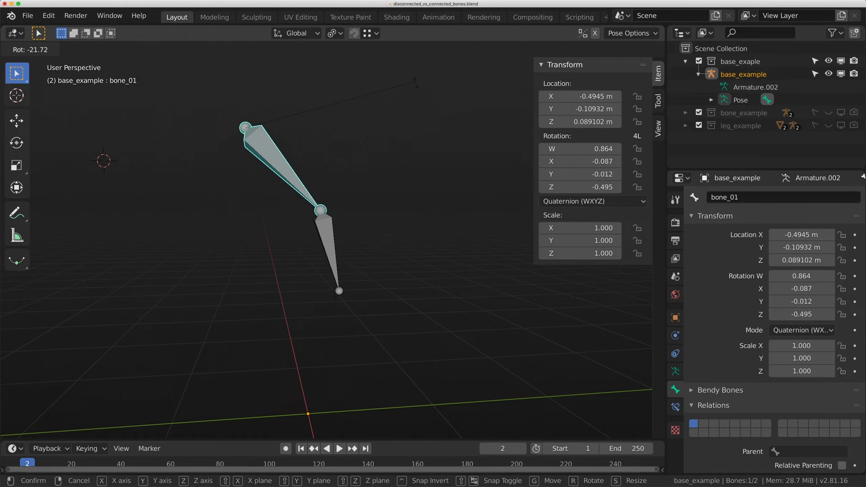
{"action": "left_click", "coordinate": [332, 232]}
Rotate bone_02 repeatedly, including with trackball rotation, ending at about W 0.614, X -0.770, Y 0.147, Z -0.091
{"action": "left_click", "coordinate": [325, 239]}
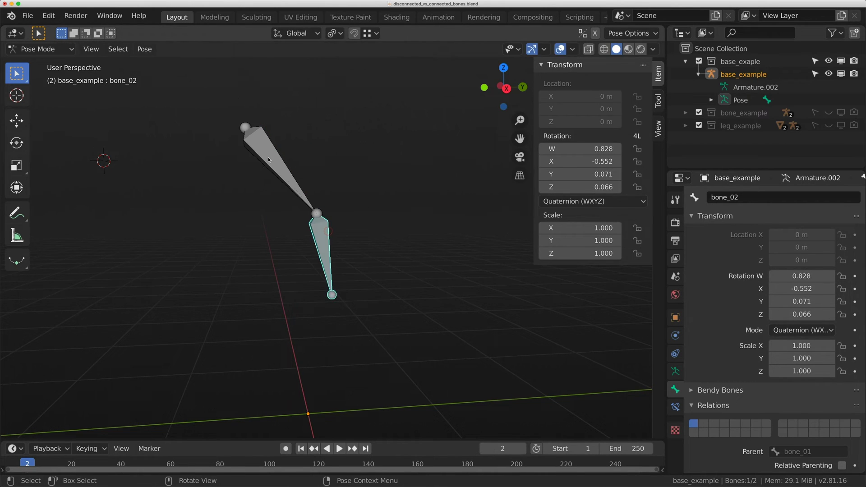
{"action": "key", "text": "r"}
{"action": "left_click", "coordinate": [384, 221]}
{"action": "key", "text": "r"}
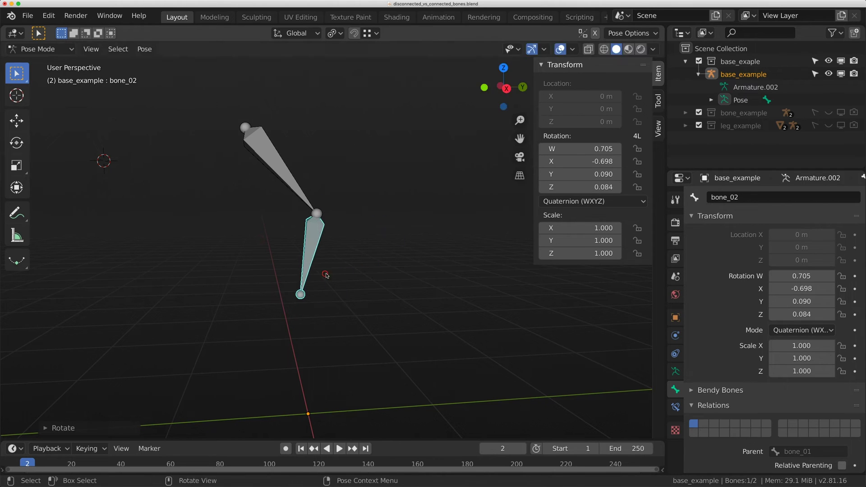
{"action": "key", "text": "r"}
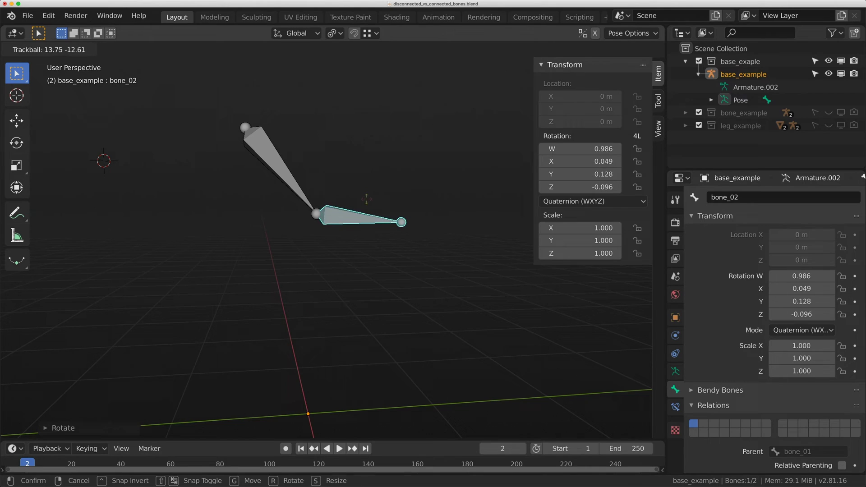
{"action": "left_click", "coordinate": [366, 199]}
{"action": "key", "text": "r"}
{"action": "left_click", "coordinate": [374, 120]}
{"action": "key", "text": "r"}
{"action": "left_click", "coordinate": [296, 298]}
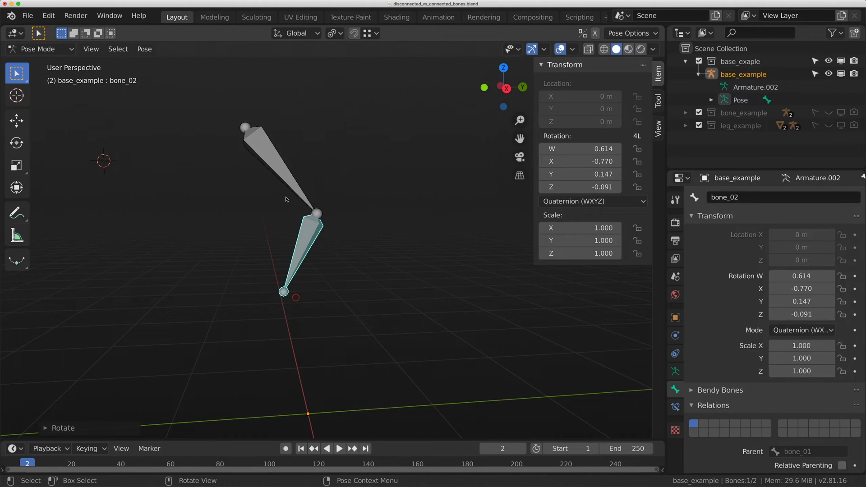
Select all bones and clear their location and rotation
{"action": "left_click", "coordinate": [286, 199]}
{"action": "key", "text": "a"}
{"action": "key", "text": "alt+g"}
{"action": "key", "text": "alt+r"}
Rotate bone_02 around the shared joint to about W 0.578, X 0.815, Y -0.030, Z 0.009
{"action": "middle_click_drag", "start_coordinate": [299, 270], "coordinate": [354, 221], "text": "shift"}
{"action": "left_click", "coordinate": [323, 232]}
{"action": "key", "text": "r"}
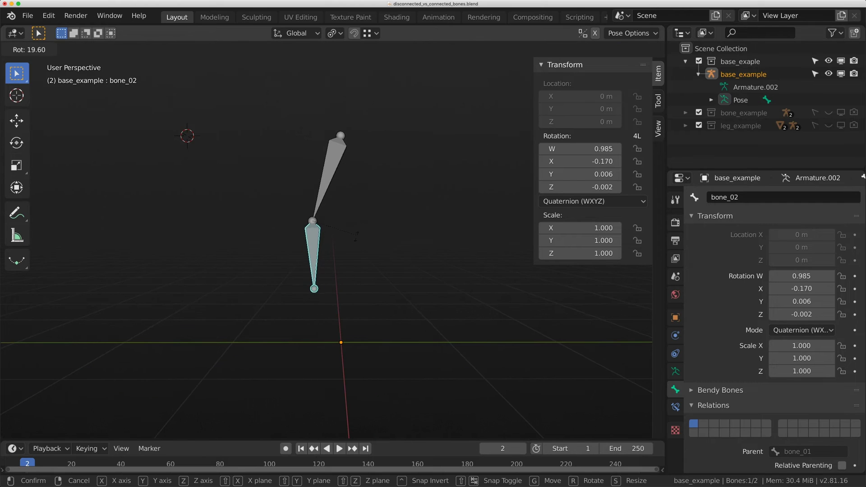
{"action": "left_click", "coordinate": [363, 205]}
{"action": "left_click", "coordinate": [329, 153]}
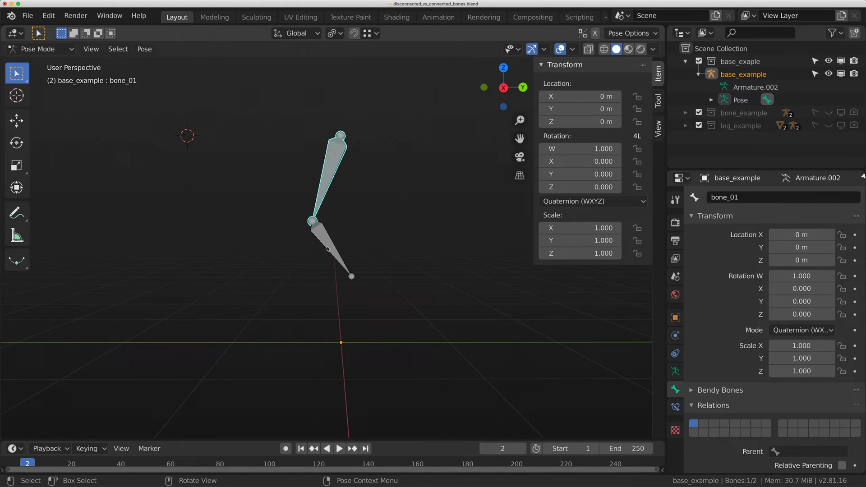
{"action": "left_click", "coordinate": [328, 241]}
{"action": "key", "text": "r"}
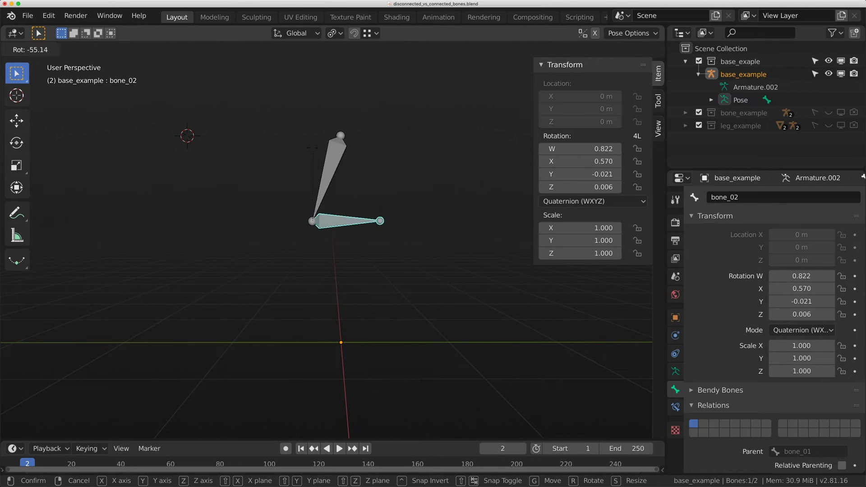
{"action": "left_click", "coordinate": [273, 172]}
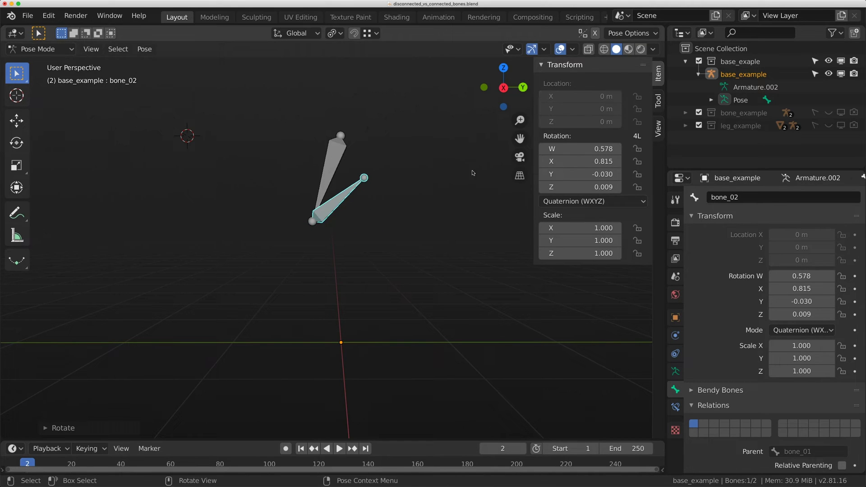
Rotate bone_02 back down around the shared joint, finishing in right view at about W 0.999, X 0.035, Y -0.003
{"action": "key", "text": "r"}
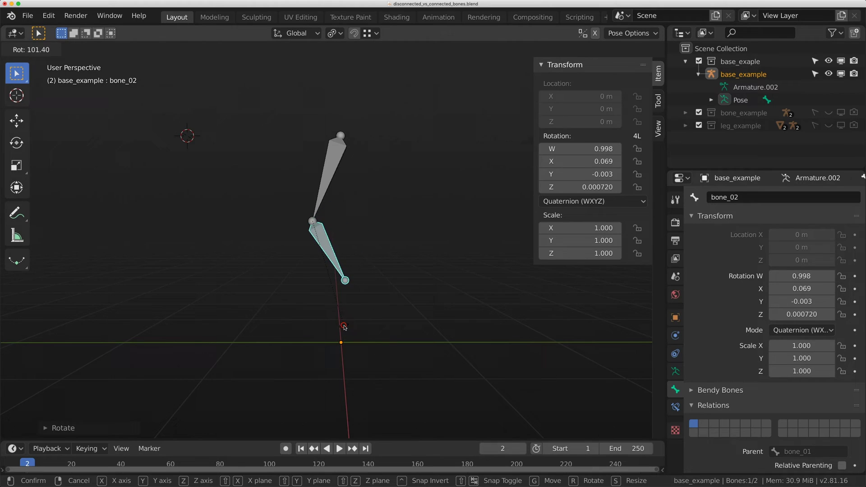
{"action": "left_click", "coordinate": [343, 326]}
{"action": "key", "text": "KP_3"}
{"action": "scroll", "coordinate": [341, 191], "scroll_direction": "up", "scroll_amount": 3}
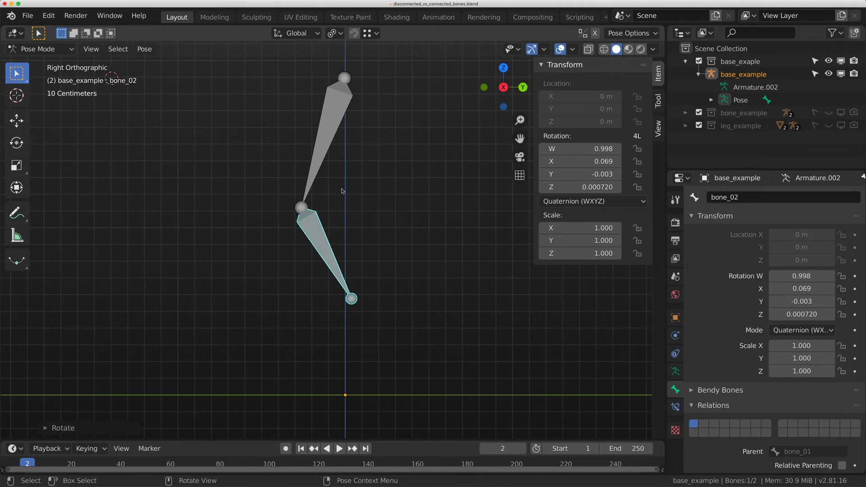
{"action": "key", "text": "r"}
{"action": "left_click", "coordinate": [360, 271]}
Turn off the Connected option of bone_02 in Edit Mode, keeping bone_01 as its parent, and return to Pose Mode
{"action": "left_click", "coordinate": [26, 49]}
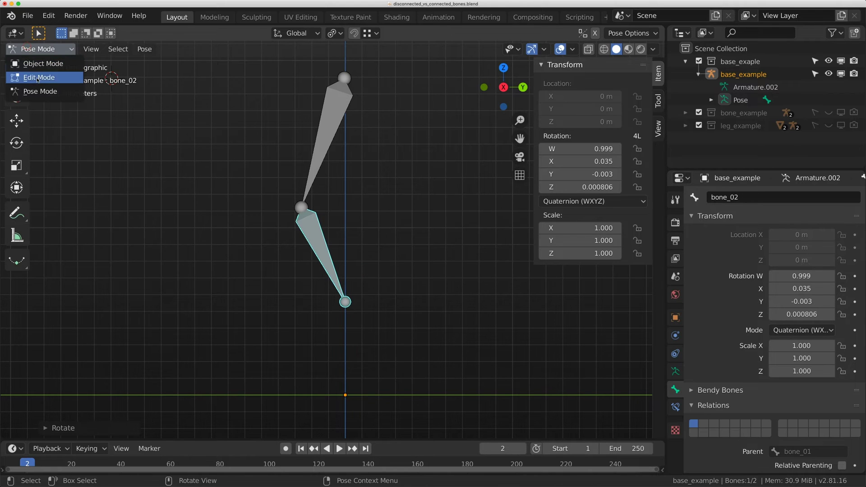
{"action": "left_click", "coordinate": [32, 78]}
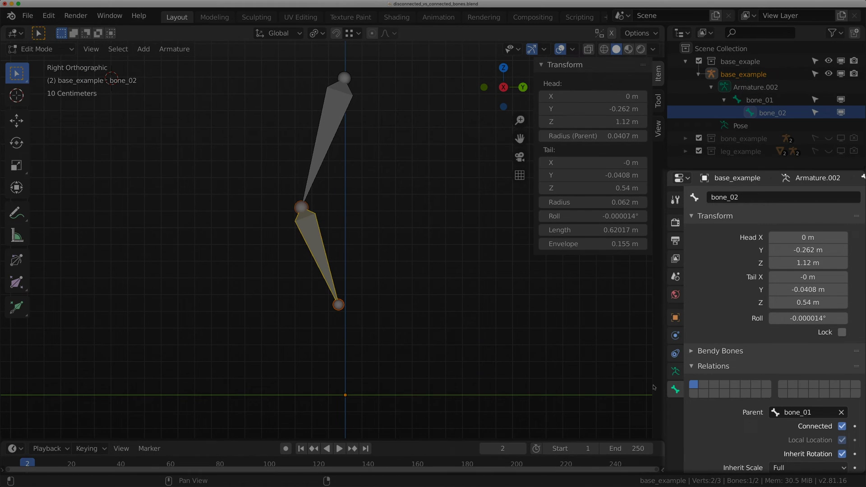
{"action": "scroll", "coordinate": [736, 370], "scroll_direction": "down", "scroll_amount": 6}
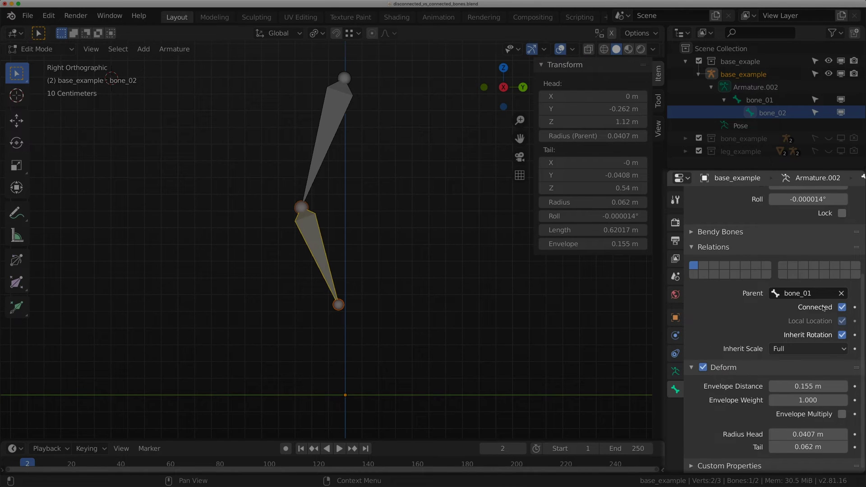
{"action": "left_click", "coordinate": [843, 308]}
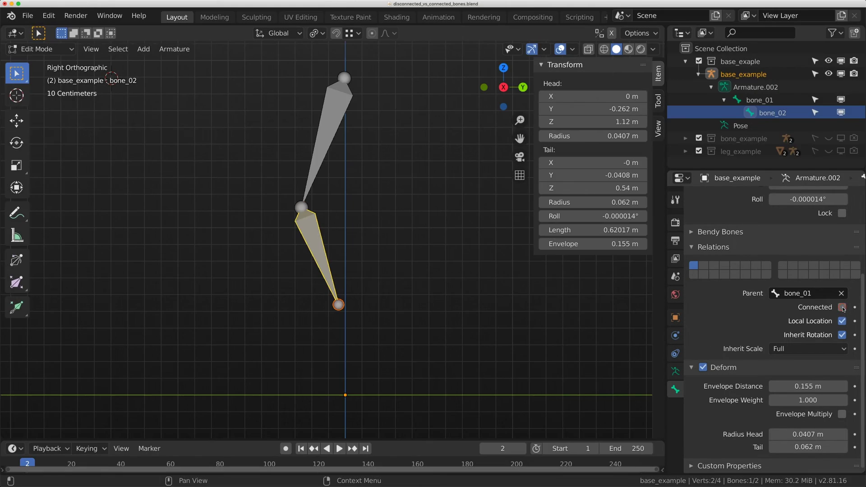
{"action": "key", "text": "ctrl+Tab"}
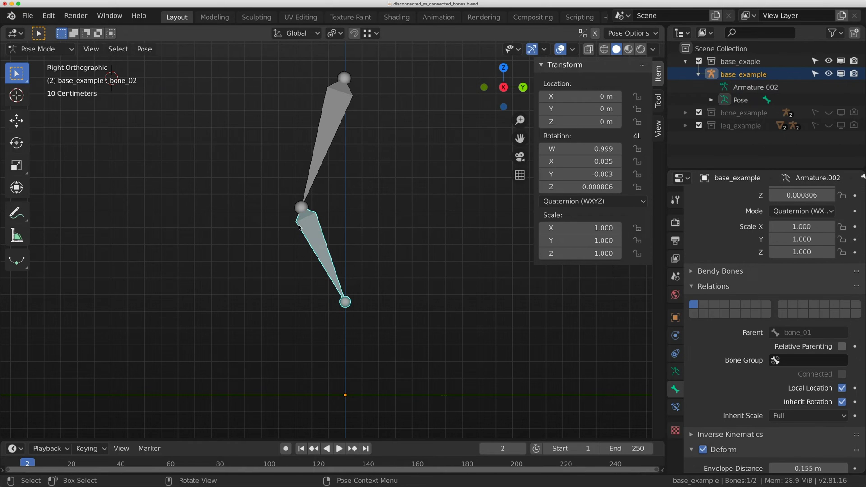
Pose the disconnected bones by moving bone_02 away from the joint and rotating bone_01, and clear both bones' transforms
{"action": "key", "text": "g"}
{"action": "left_click", "coordinate": [299, 265]}
{"action": "left_click", "coordinate": [314, 166]}
{"action": "key", "text": "r"}
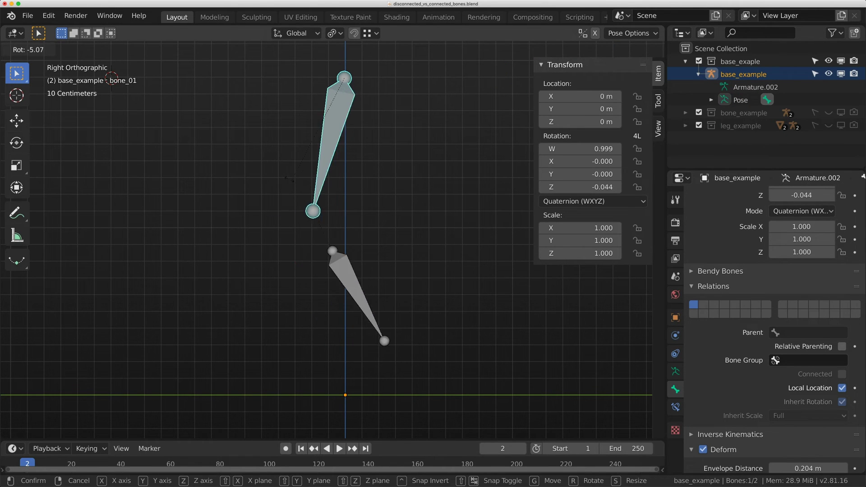
{"action": "left_click", "coordinate": [287, 175]}
{"action": "left_click", "coordinate": [348, 268]}
{"action": "key", "text": "g"}
{"action": "left_click", "coordinate": [340, 262]}
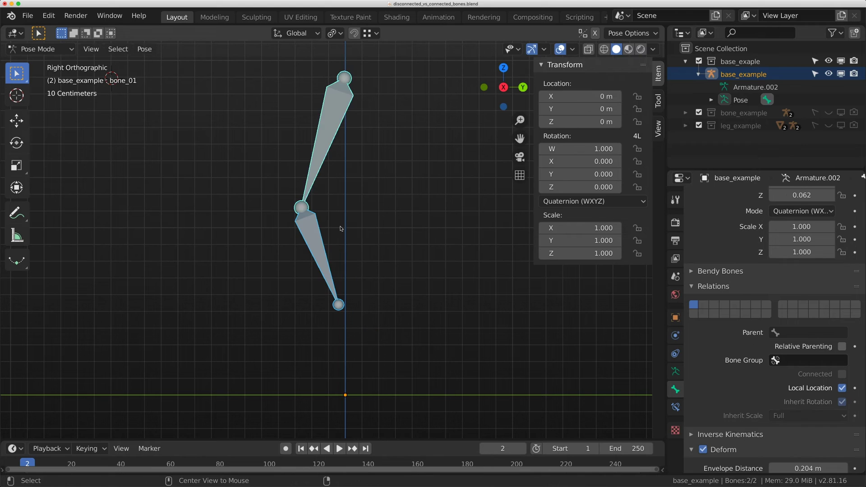
Turn the Connected option of bone_02 back on in Edit Mode and return to Pose Mode
{"action": "left_click", "coordinate": [306, 224]}
{"action": "key", "text": "Tab"}
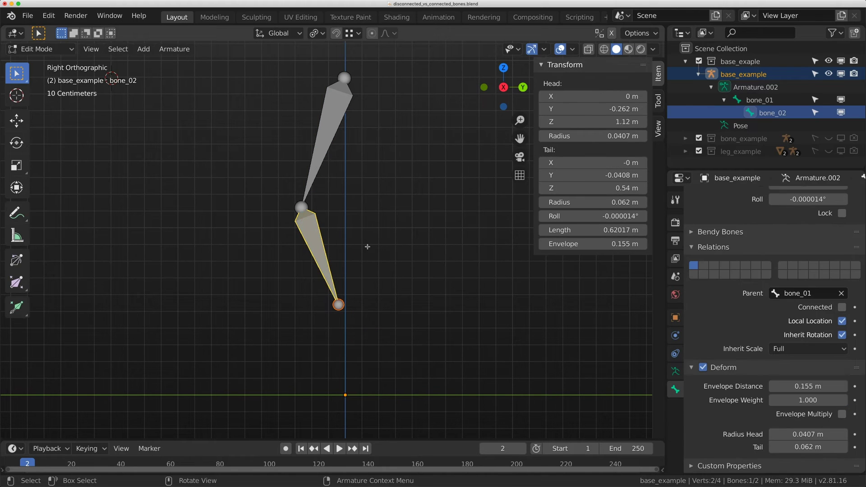
{"action": "key", "text": "Tab"}
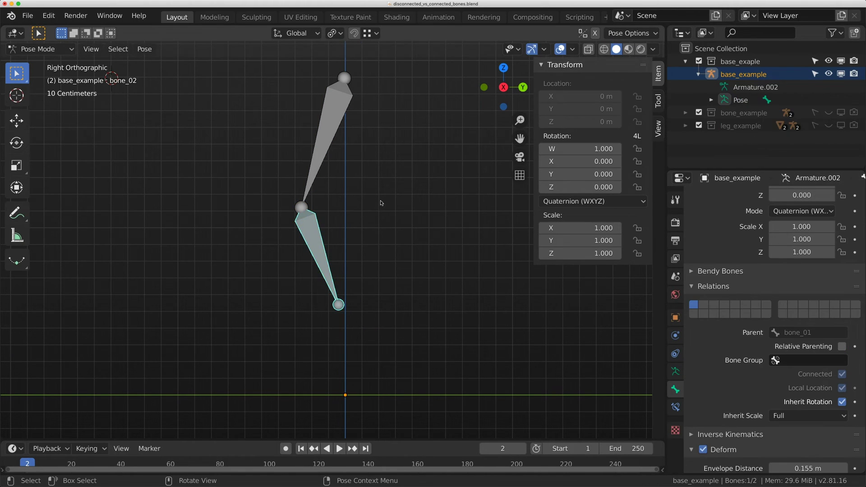
Swing the connected bone_02 around its joint to about W 0.915, X -0.403
{"action": "key", "text": "r"}
{"action": "left_click", "coordinate": [379, 189]}
{"action": "left_click", "coordinate": [318, 132]}
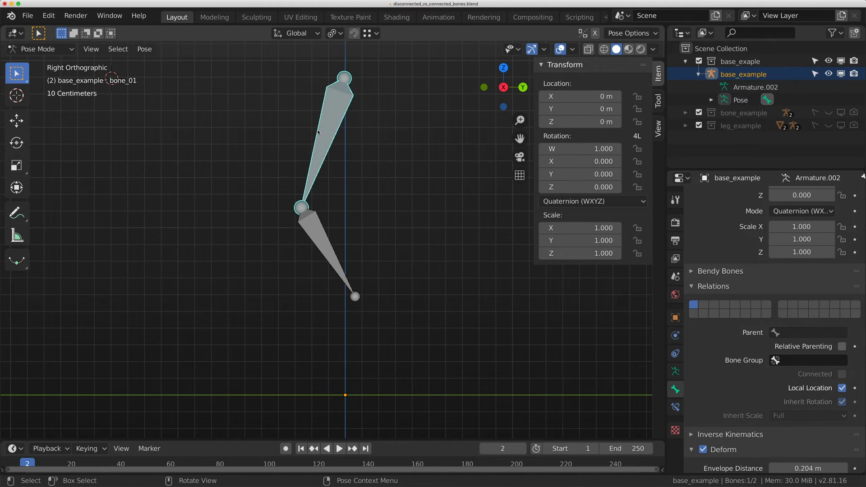
{"action": "left_click", "coordinate": [306, 212]}
{"action": "key", "text": "r"}
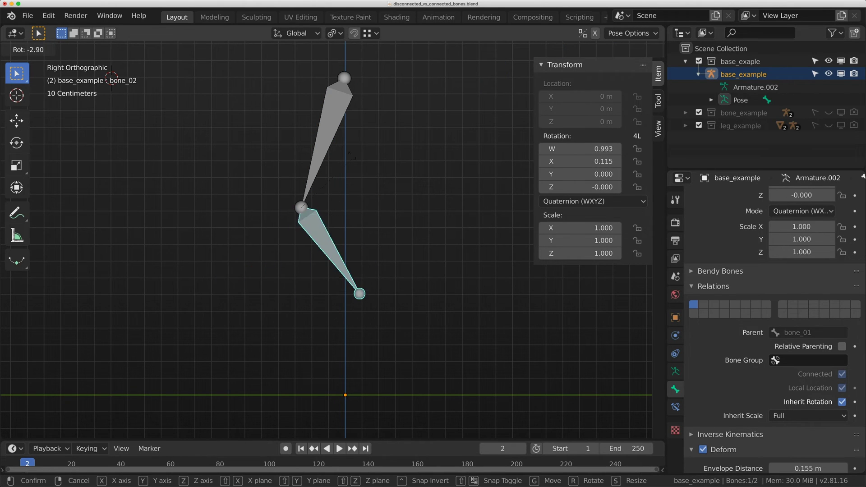
{"action": "left_click", "coordinate": [363, 226]}
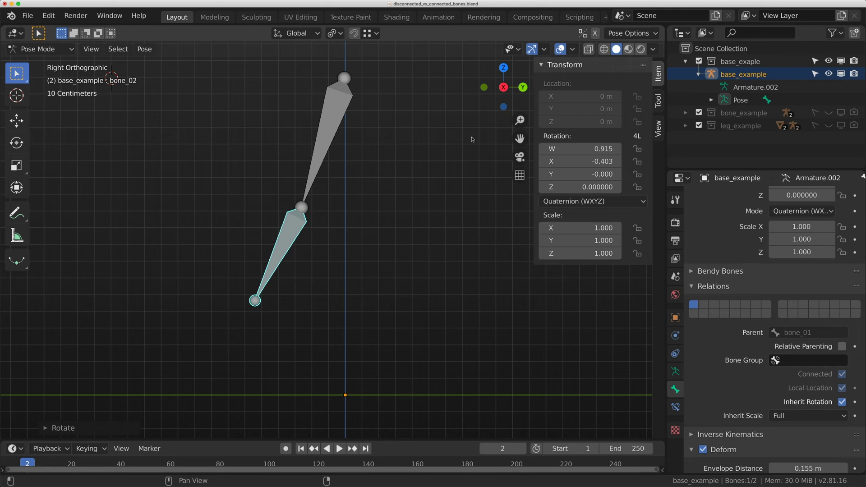
Rotate bone_02 repeatedly around its joint with bone_01, ending at about W 0.997, X 0.073
{"action": "key", "text": "r"}
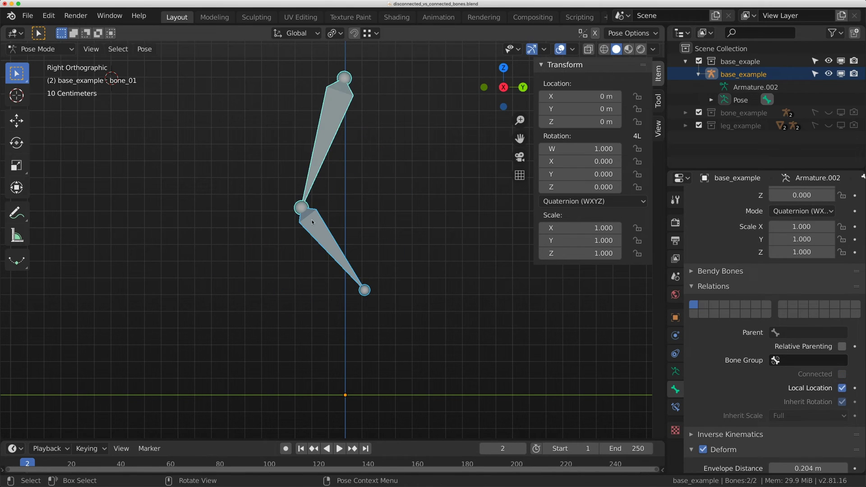
{"action": "left_click", "coordinate": [312, 222]}
{"action": "key", "text": "r"}
{"action": "left_click", "coordinate": [336, 241]}
{"action": "key", "text": "r"}
{"action": "left_click", "coordinate": [374, 171]}
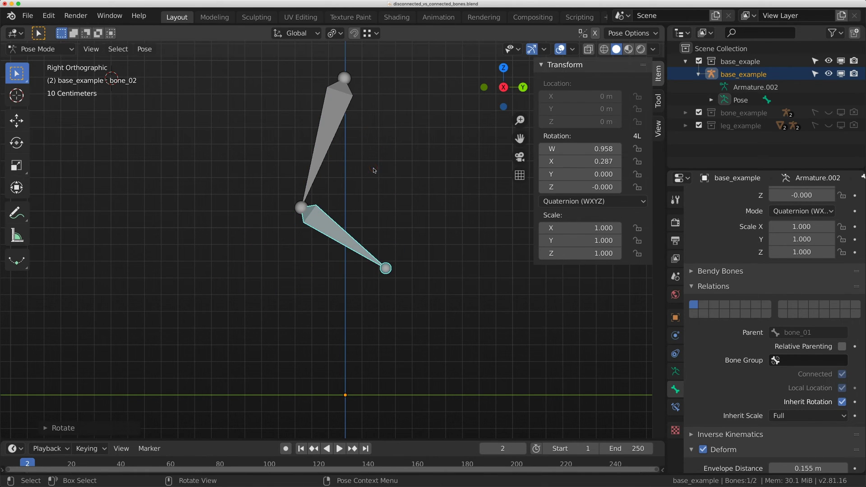
{"action": "scroll", "coordinate": [356, 226], "scroll_direction": "up", "scroll_amount": 2}
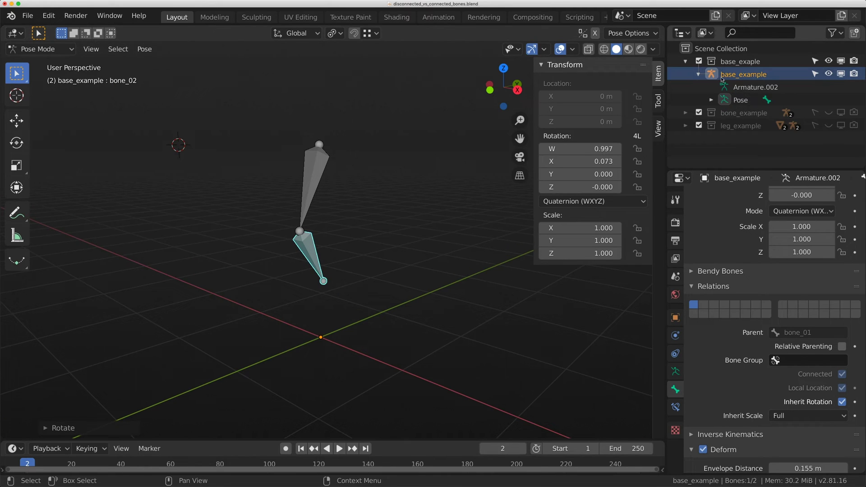
Collapse the base_exaple collection and hide it, and show the bone_example collection instead
{"action": "left_click", "coordinate": [686, 61]}
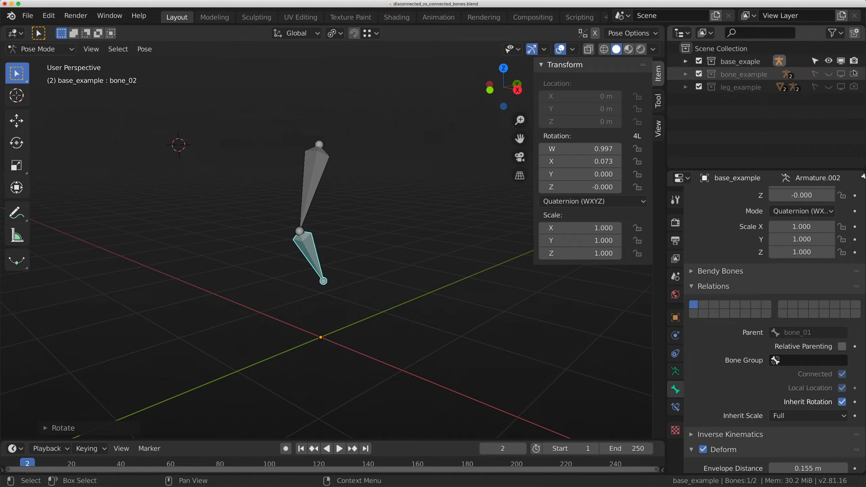
{"action": "left_click", "coordinate": [829, 74]}
{"action": "left_click", "coordinate": [829, 60]}
{"action": "middle_click_drag", "start_coordinate": [319, 240], "coordinate": [442, 210]}
Examine the parent and Connected setting of the lower bone in the connected armature in Edit Mode
{"action": "left_click", "coordinate": [443, 209]}
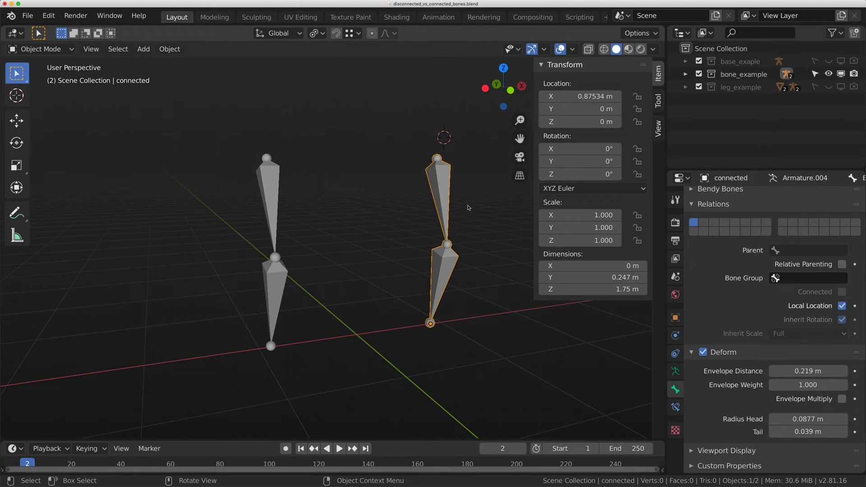
{"action": "key", "text": "Tab"}
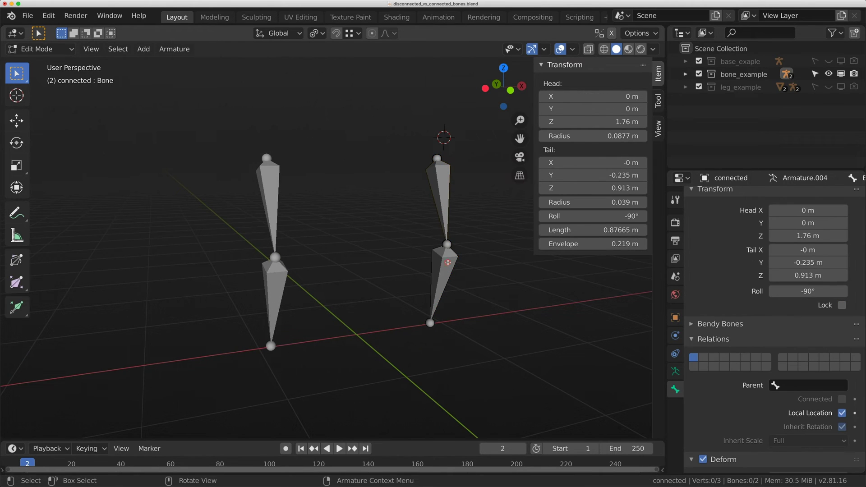
{"action": "left_click", "coordinate": [442, 277]}
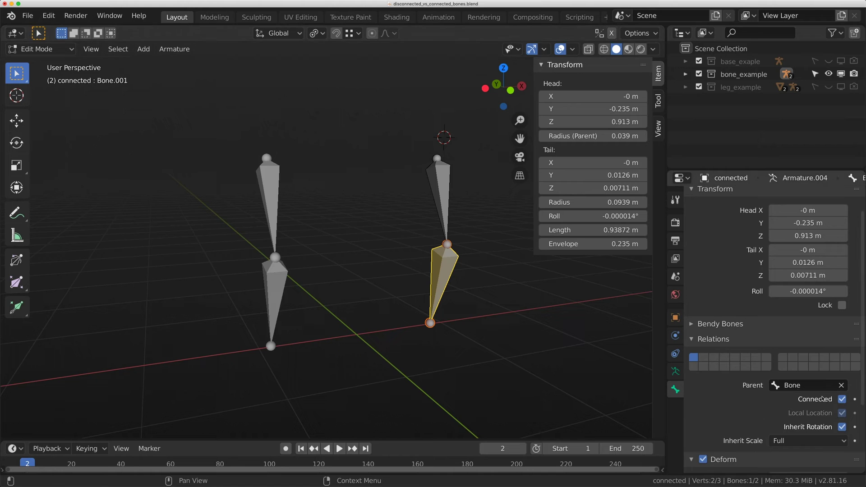
Examine the parent and Connected setting of the lower bone in the disconnected armature, and return to Object Mode
{"action": "key", "text": "Tab"}
{"action": "left_click", "coordinate": [289, 278]}
{"action": "key", "text": "Tab"}
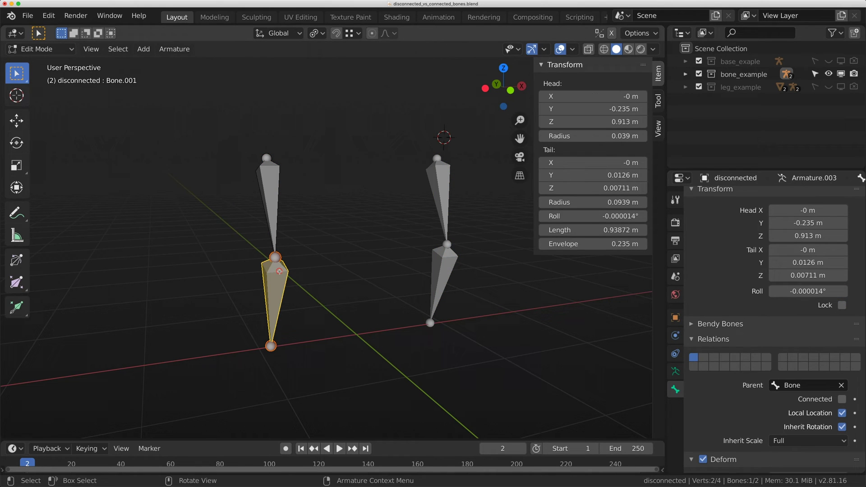
{"action": "middle_click_drag", "start_coordinate": [325, 276], "coordinate": [310, 274]}
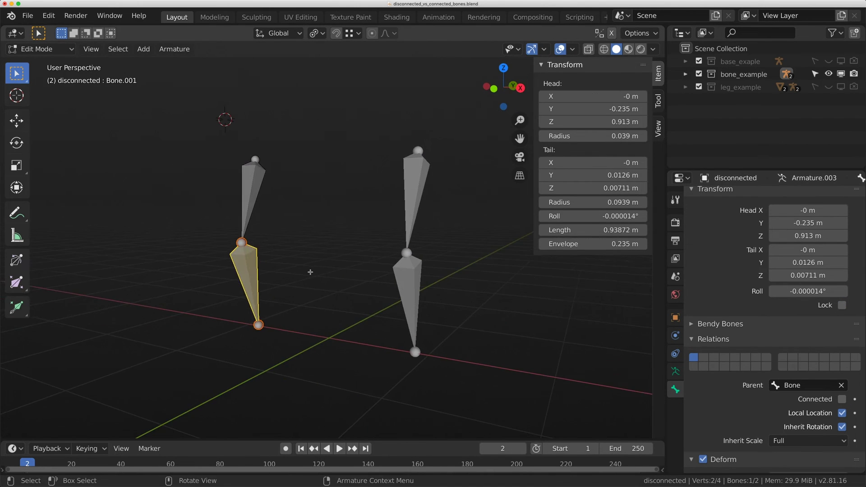
{"action": "key", "text": "Tab"}
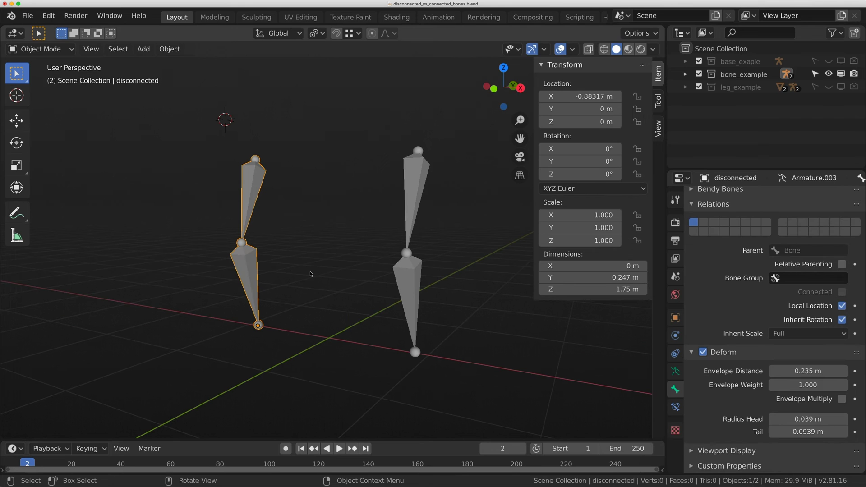
Collapse the Relations and Deform settings of the disconnected armature's Bone.001 and expand its Bendy Bones settings
{"action": "left_click", "coordinate": [693, 208]}
{"action": "left_click", "coordinate": [691, 246]}
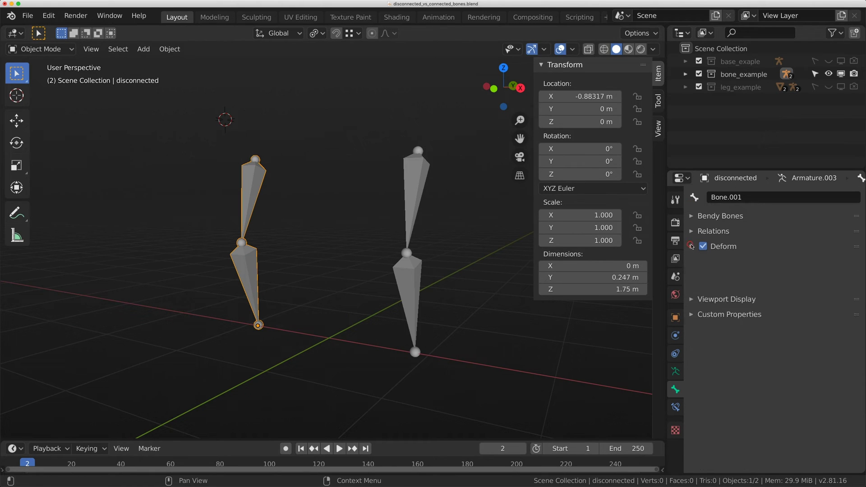
{"action": "left_click", "coordinate": [692, 216]}
{"action": "scroll", "coordinate": [744, 280], "scroll_direction": "down", "scroll_amount": 2}
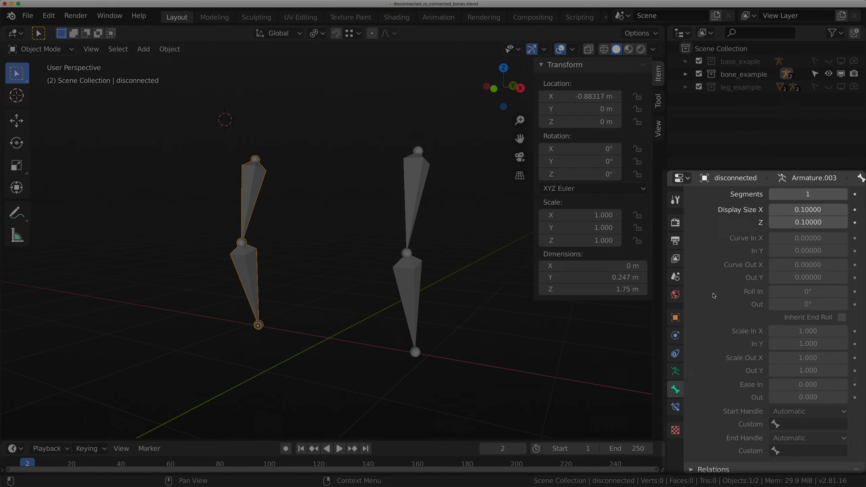
{"action": "scroll", "coordinate": [767, 269], "scroll_direction": "up", "scroll_amount": 1}
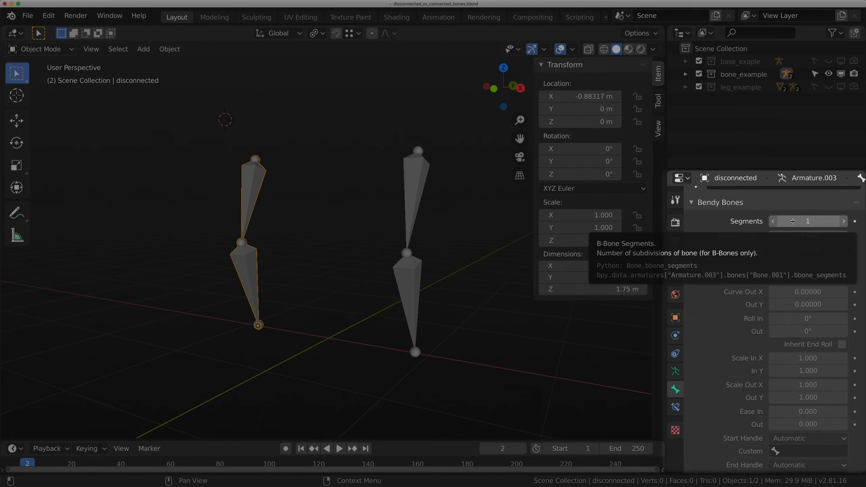
Set the viewport display of both the disconnected and the connected armature to B-Bone
{"action": "middle_click_drag", "start_coordinate": [289, 314], "coordinate": [261, 316], "text": "shift"}
{"action": "scroll", "coordinate": [348, 319], "scroll_direction": "up", "scroll_amount": 2}
{"action": "scroll", "coordinate": [294, 337], "scroll_direction": "down", "scroll_amount": 2}
{"action": "scroll", "coordinate": [262, 316], "scroll_direction": "up", "scroll_amount": 1}
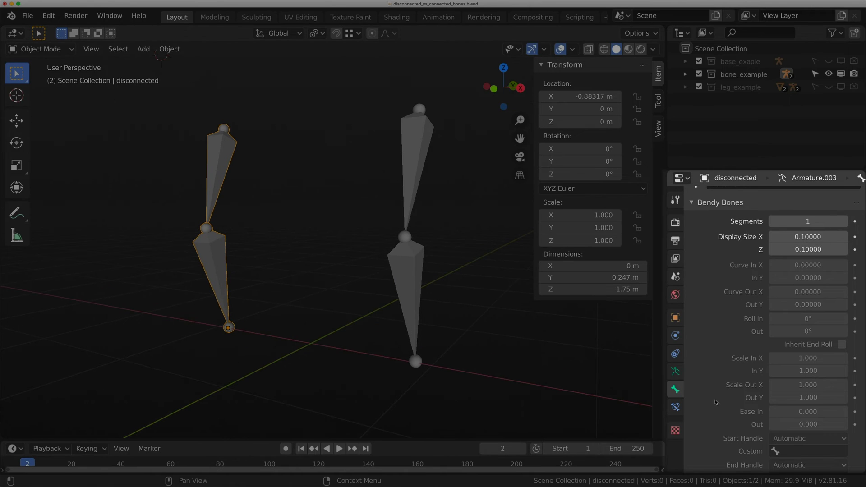
{"action": "left_click", "coordinate": [676, 371]}
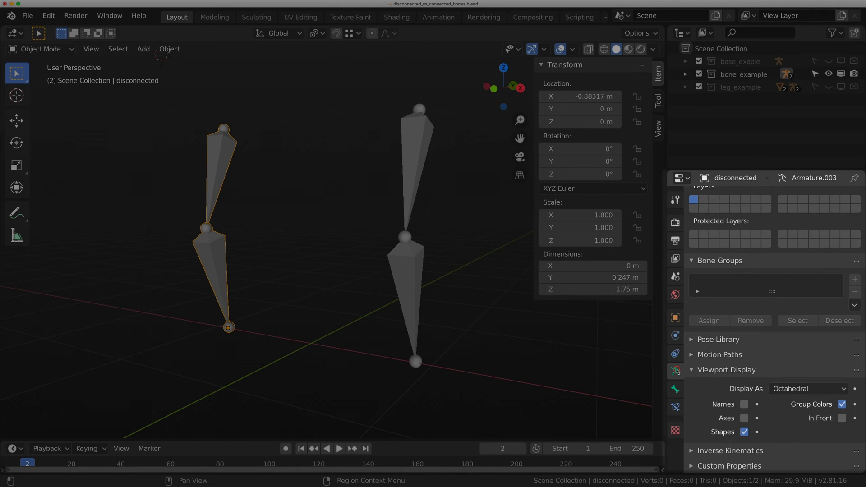
{"action": "left_click", "coordinate": [805, 389]}
{"action": "left_click", "coordinate": [800, 345]}
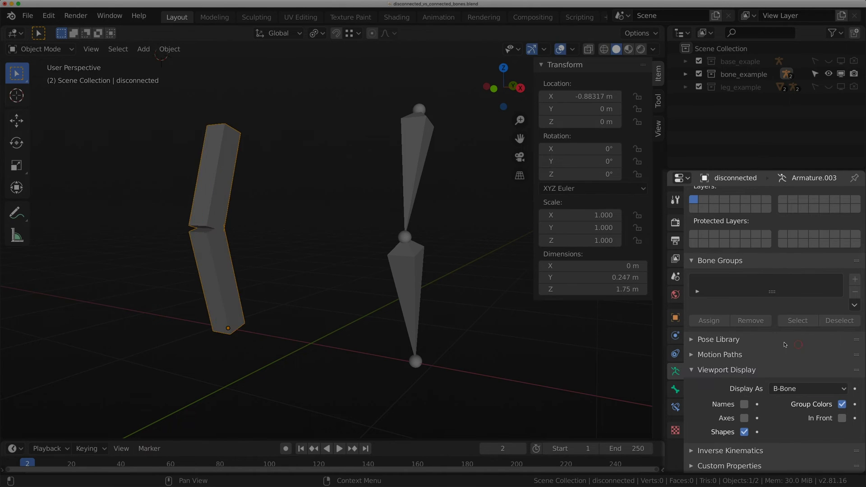
{"action": "left_click", "coordinate": [414, 181]}
{"action": "left_click", "coordinate": [805, 388]}
{"action": "left_click", "coordinate": [802, 347]}
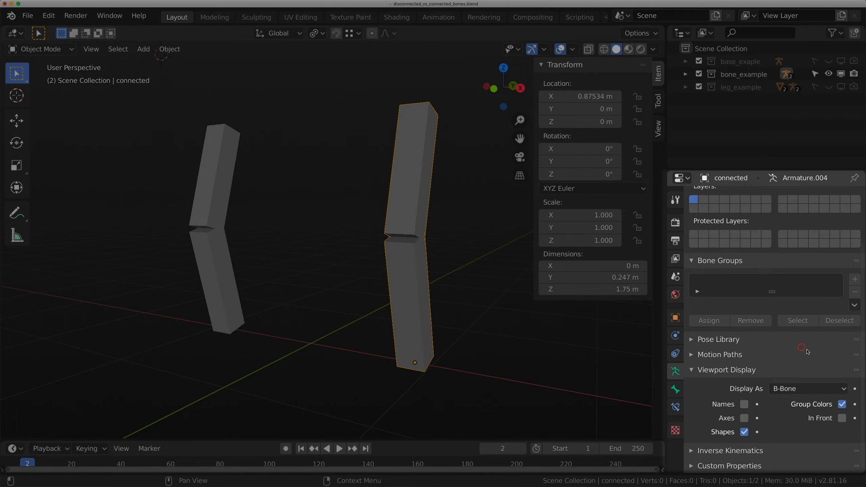
Select both armatures and enter Edit Mode on them together with all four bones selected
{"action": "middle_click_drag", "start_coordinate": [416, 223], "coordinate": [336, 219]}
{"action": "left_click", "coordinate": [254, 207], "text": "shift"}
{"action": "key", "text": "Tab"}
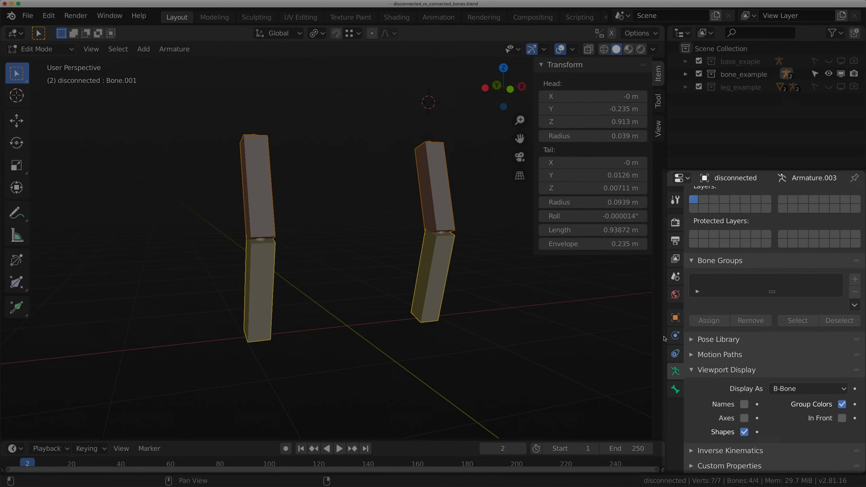
Set the Bendy Bones segments to 10 for all selected bones of both armatures at once
{"action": "left_click", "coordinate": [675, 390]}
{"action": "scroll", "coordinate": [740, 294], "scroll_direction": "up", "scroll_amount": 1}
{"action": "scroll", "coordinate": [740, 293], "scroll_direction": "down", "scroll_amount": 3}
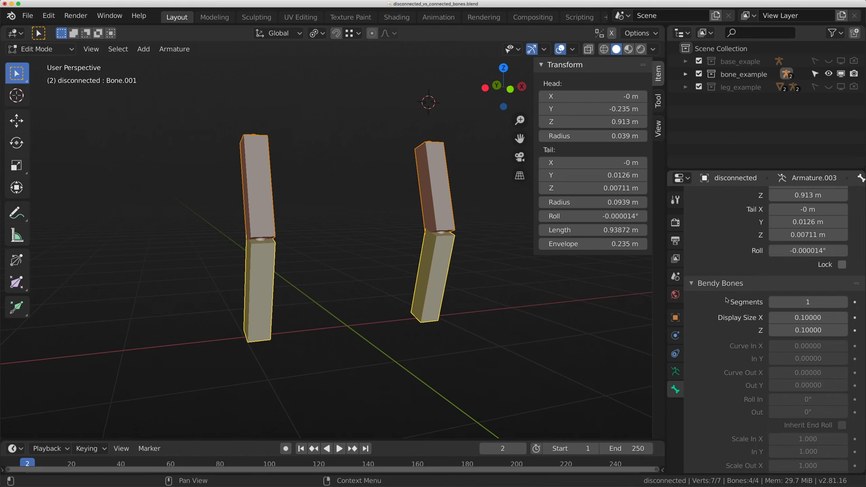
{"action": "scroll", "coordinate": [744, 298], "scroll_direction": "down", "scroll_amount": 2}
{"action": "left_click", "coordinate": [808, 262], "text": "alt"}
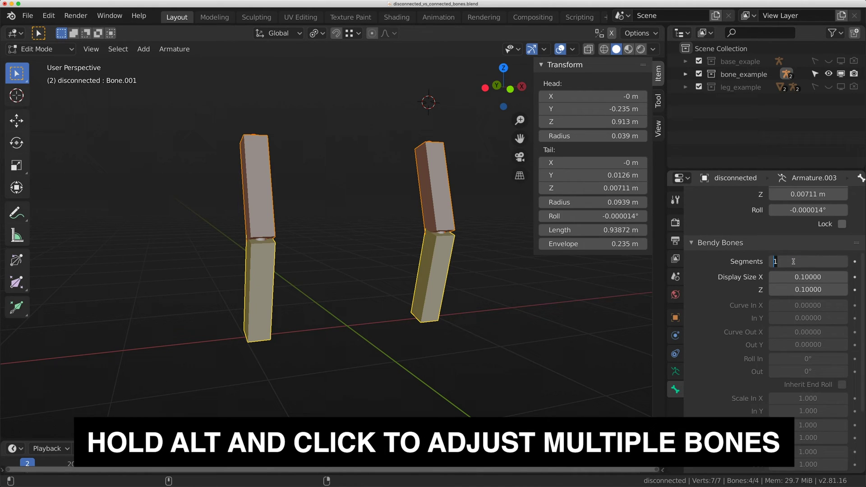
{"action": "type", "text": "0"}
{"action": "key", "text": "alt+Return"}
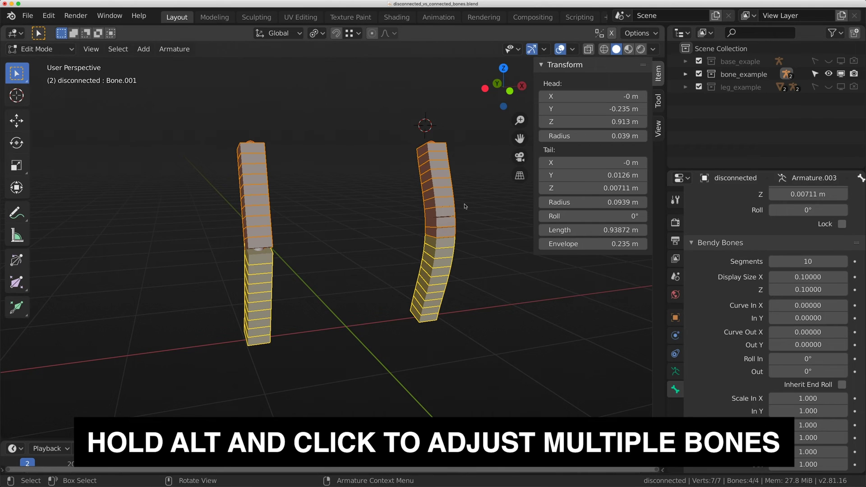
Switch both bendy-bone armatures from Edit Mode to Pose Mode
{"action": "scroll", "coordinate": [440, 195], "scroll_direction": "down", "scroll_amount": 1}
{"action": "middle_click_drag", "start_coordinate": [469, 201], "coordinate": [422, 202]}
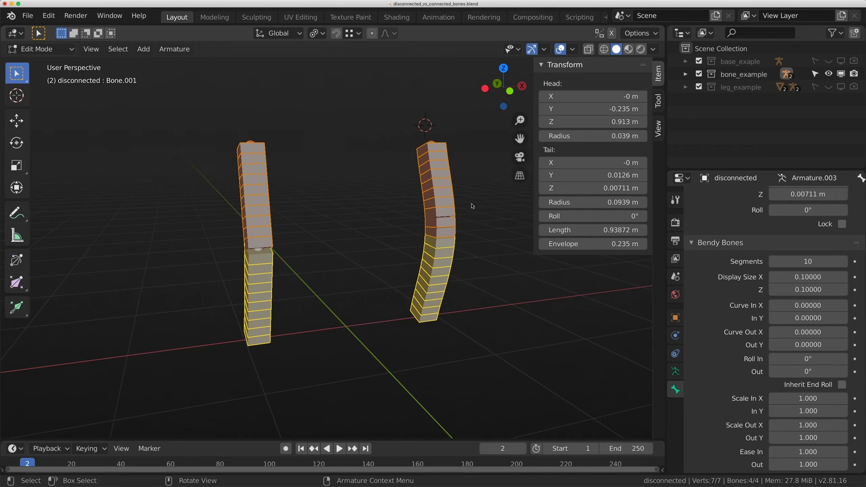
{"action": "middle_click_drag", "start_coordinate": [469, 202], "coordinate": [414, 203]}
{"action": "scroll", "coordinate": [440, 196], "scroll_direction": "down", "scroll_amount": 1}
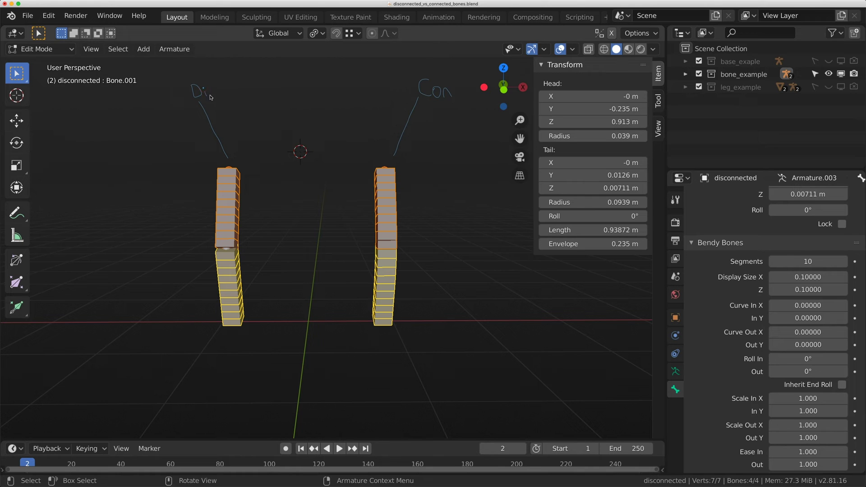
{"action": "middle_click_drag", "start_coordinate": [229, 119], "coordinate": [211, 243]}
{"action": "key", "text": "Tab"}
{"action": "key", "text": "ctrl+Tab"}
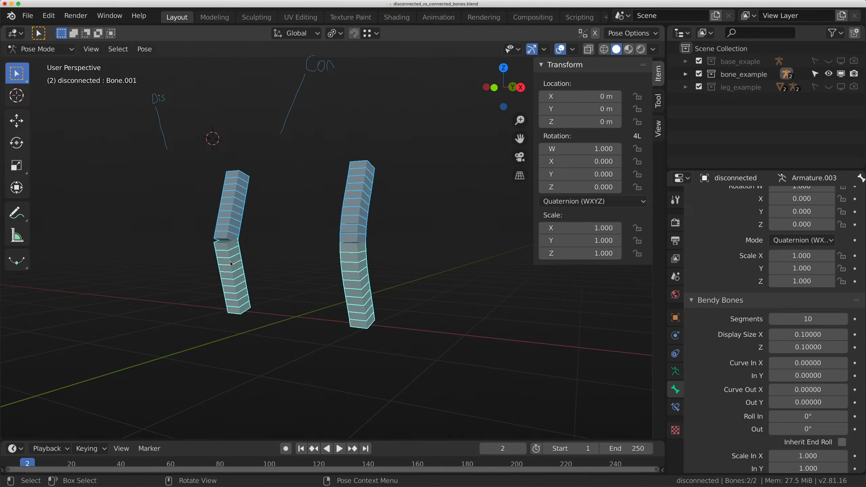
Move the lower and upper bones of the disconnected armature freely by turns to separate them at the joint
{"action": "left_click", "coordinate": [230, 261]}
{"action": "key", "text": "g"}
{"action": "left_click", "coordinate": [224, 255]}
{"action": "left_click", "coordinate": [228, 219]}
{"action": "key", "text": "g"}
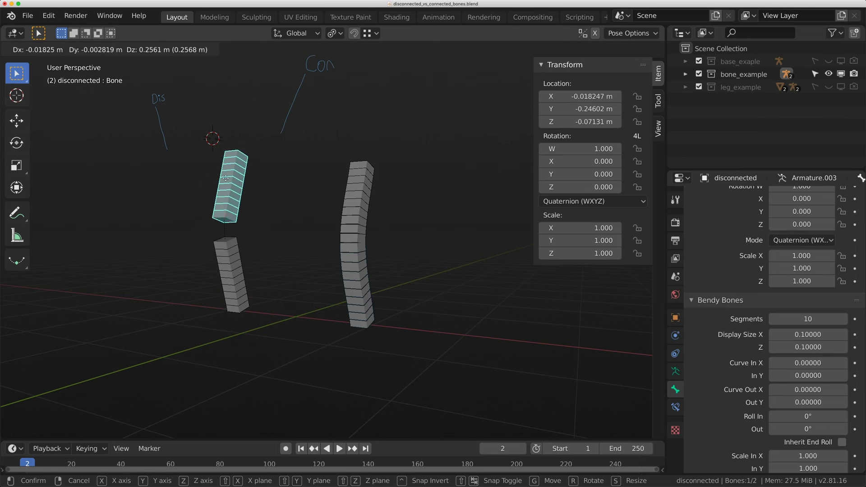
{"action": "left_click", "coordinate": [227, 186]}
{"action": "left_click", "coordinate": [229, 243]}
{"action": "key", "text": "g"}
{"action": "left_click", "coordinate": [231, 255]}
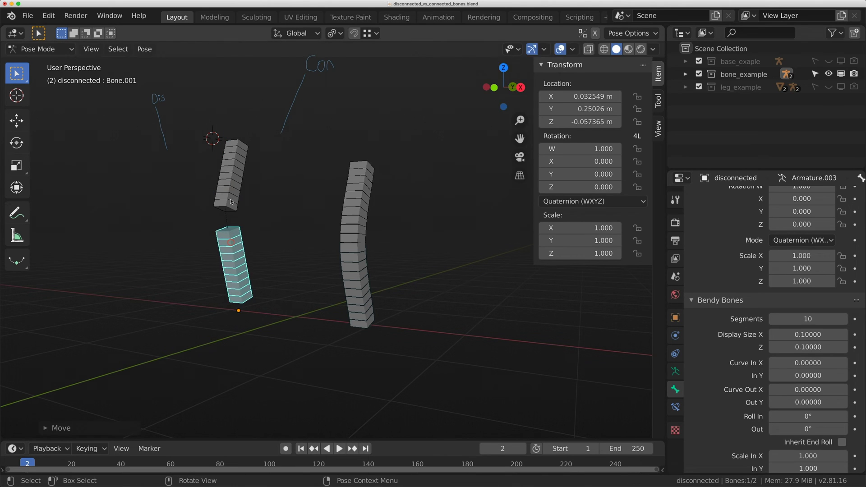
{"action": "left_click", "coordinate": [232, 196]}
{"action": "key", "text": "g"}
{"action": "left_click", "coordinate": [240, 200]}
Clear the pose location of the upper and lower bones of the disconnected armature
{"action": "key", "text": "alt+g"}
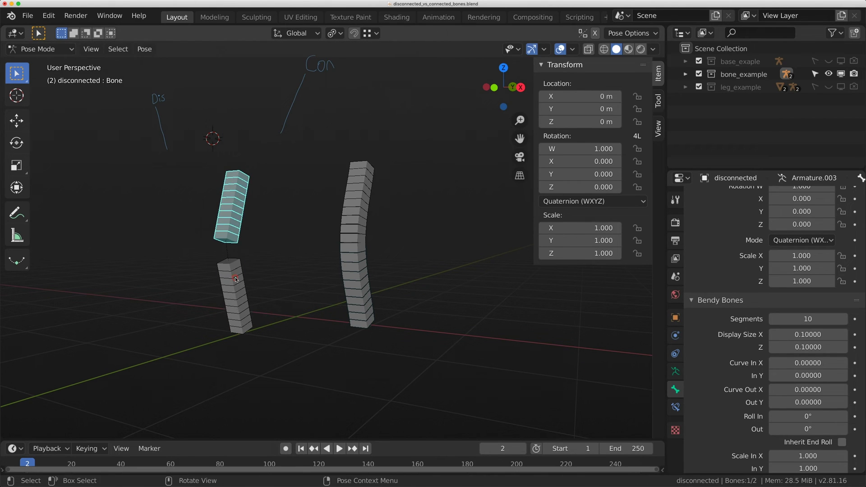
{"action": "left_click", "coordinate": [237, 294]}
{"action": "key", "text": "alt+g"}
Select the connected armature's lower bone and rotate it strongly to bend the segmented chain at the joint
{"action": "left_click", "coordinate": [350, 293]}
{"action": "mouse_move", "coordinate": [355, 266]}
{"action": "middle_mouse_down"}
{"action": "mouse_move", "coordinate": [450, 264]}
{"action": "mouse_move", "coordinate": [348, 257]}
{"action": "mouse_move", "coordinate": [409, 256]}
{"action": "middle_mouse_up"}
{"action": "scroll", "coordinate": [348, 257], "scroll_direction": "up", "scroll_amount": 1}
{"action": "key", "text": "r"}
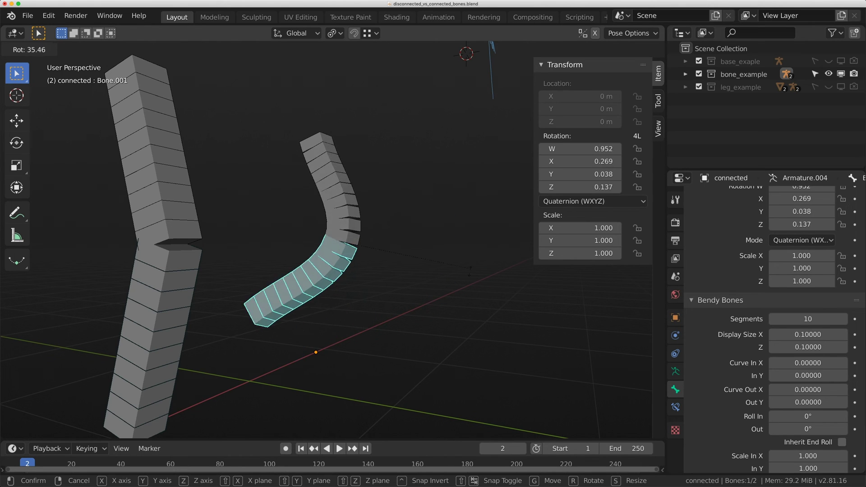
{"action": "left_click", "coordinate": [235, 149]}
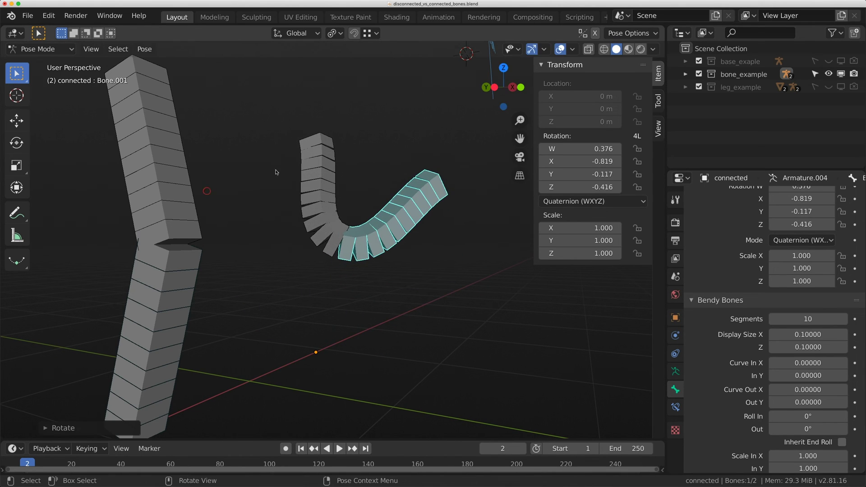
{"action": "key", "text": "r"}
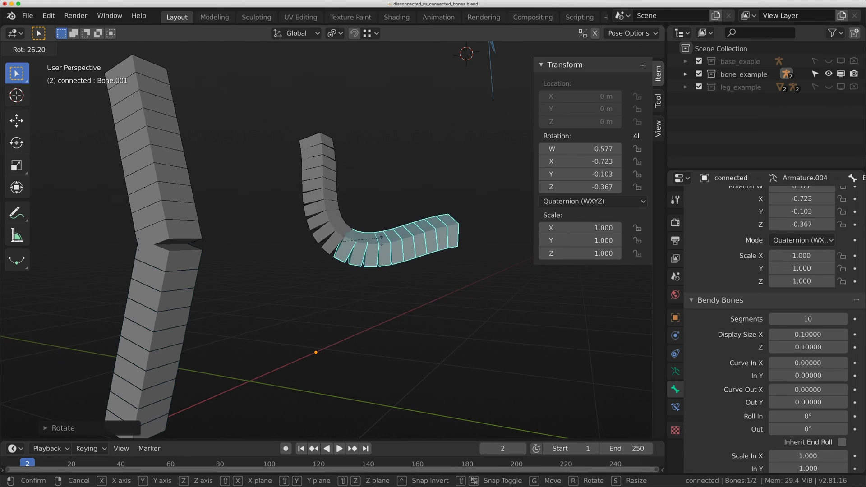
{"action": "left_click", "coordinate": [392, 235]}
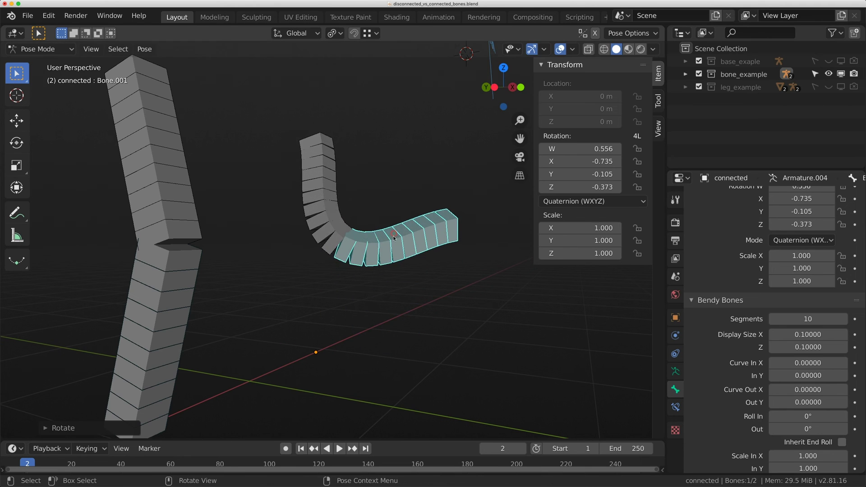
Rotate the connected armature's lower bone from a front view, including a free trackball rotation
{"action": "scroll", "coordinate": [352, 266], "scroll_direction": "down", "scroll_amount": 4}
{"action": "middle_click_drag", "start_coordinate": [334, 284], "coordinate": [266, 285]}
{"action": "key", "text": "r"}
{"action": "left_click", "coordinate": [333, 261]}
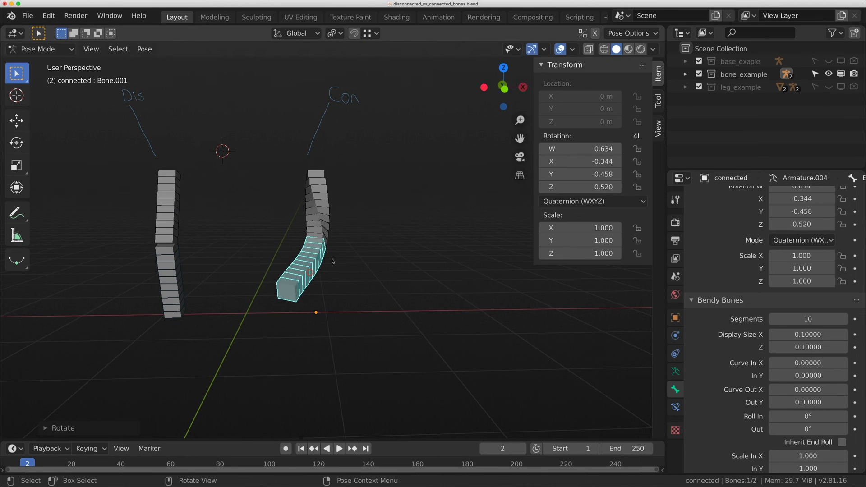
{"action": "key", "text": "r"}
{"action": "key", "text": "r"}
{"action": "left_click", "coordinate": [368, 198]}
Swing the connected armature's lower bone sideways to both sides with two more rotations
{"action": "key", "text": "r"}
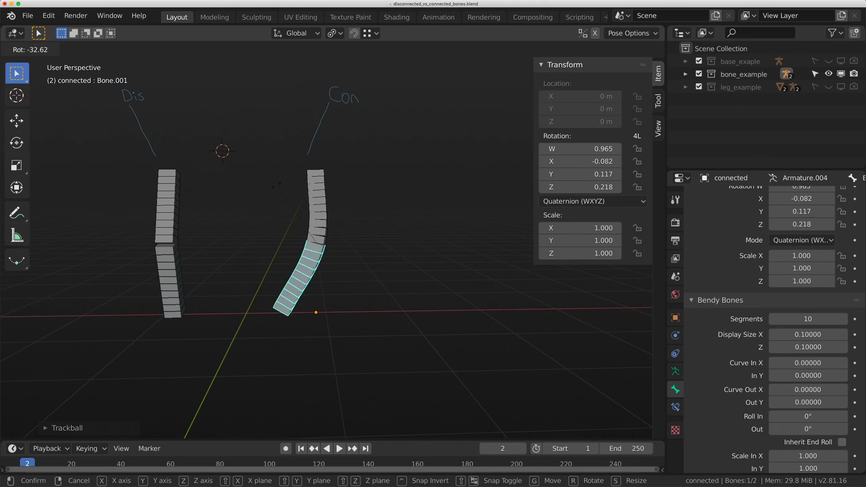
{"action": "left_click", "coordinate": [286, 269]}
{"action": "key", "text": "r"}
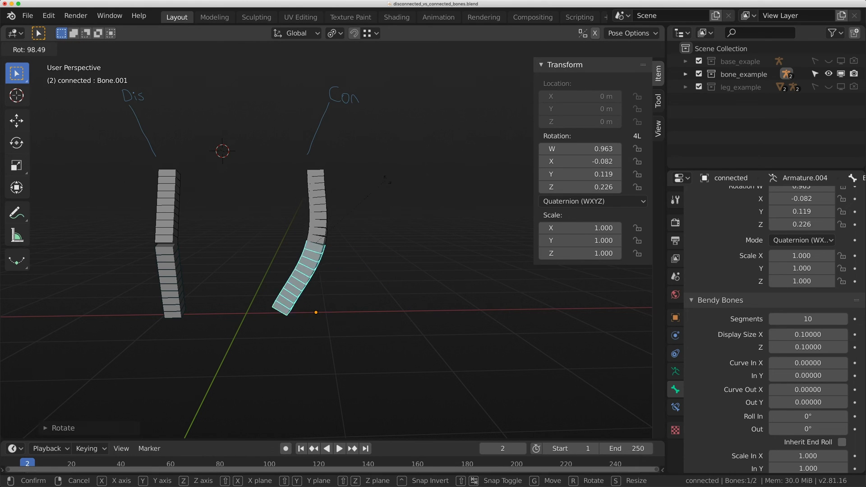
{"action": "left_click", "coordinate": [392, 253]}
{"action": "middle_click_drag", "start_coordinate": [392, 253], "coordinate": [311, 235]}
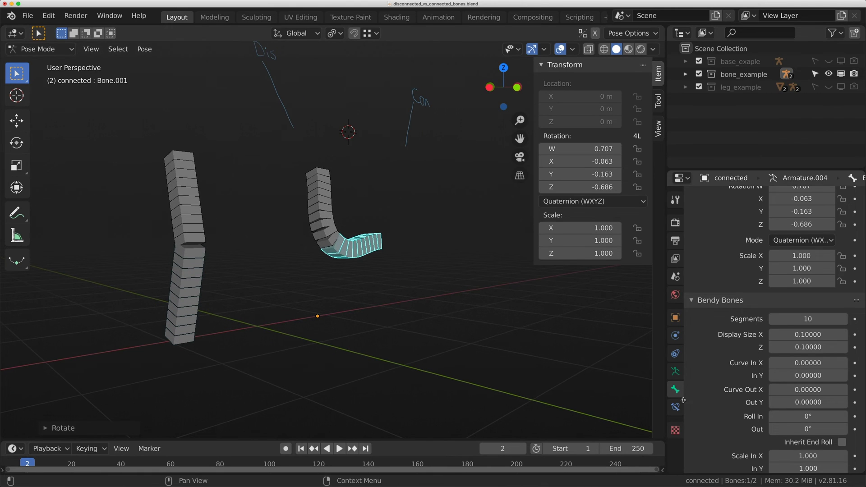
Expand the Relations settings of the connected armature's Bone.001 and check its Connected option
{"action": "scroll", "coordinate": [712, 362], "scroll_direction": "up", "scroll_amount": 5}
{"action": "scroll", "coordinate": [726, 361], "scroll_direction": "down", "scroll_amount": 12}
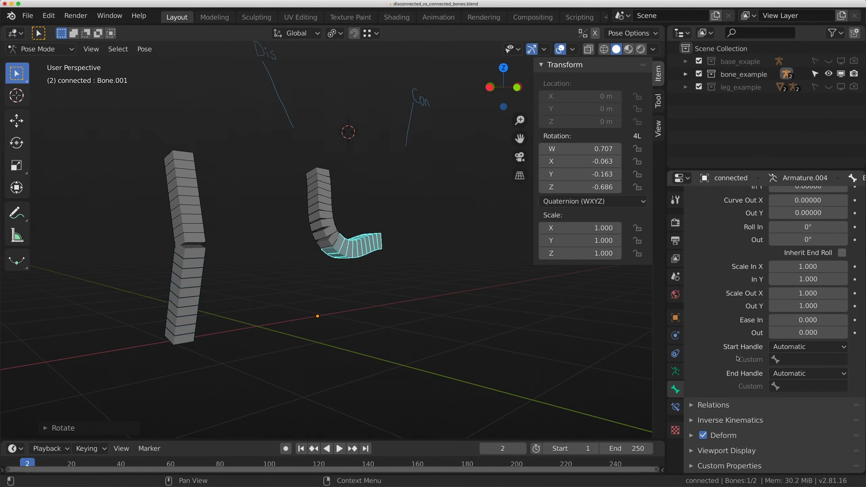
{"action": "left_click", "coordinate": [714, 406]}
{"action": "scroll", "coordinate": [769, 446], "scroll_direction": "down", "scroll_amount": 6}
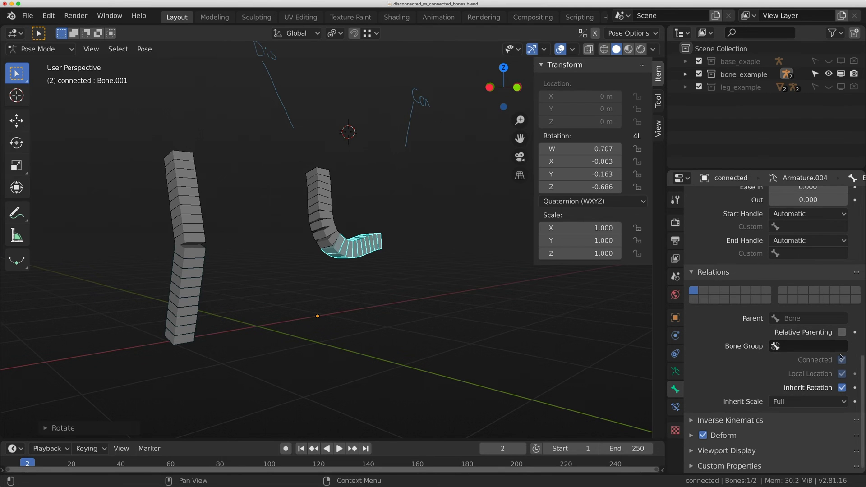
Select the leg_rig_connected armature in the leg_example collection and enter Pose Mode with its deform_leg_2 bone selected
{"action": "middle_click_drag", "start_coordinate": [271, 190], "coordinate": [277, 246]}
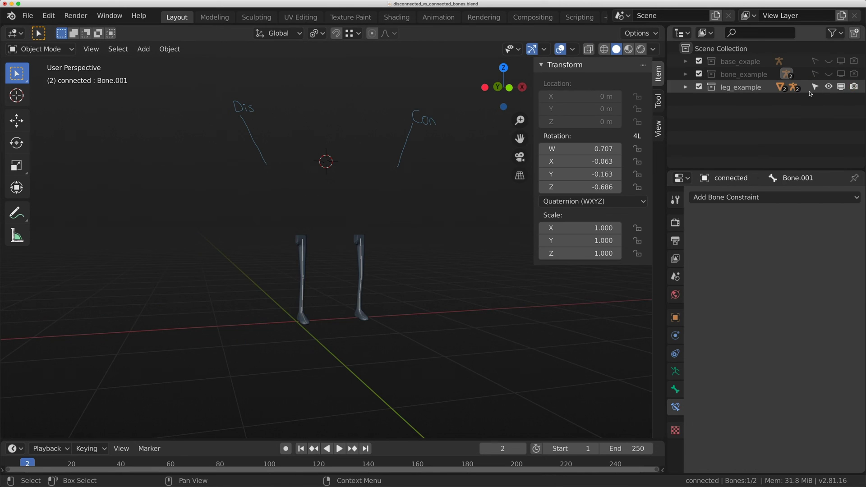
{"action": "middle_click_drag", "start_coordinate": [397, 266], "coordinate": [324, 259]}
{"action": "scroll", "coordinate": [315, 266], "scroll_direction": "up", "scroll_amount": 4}
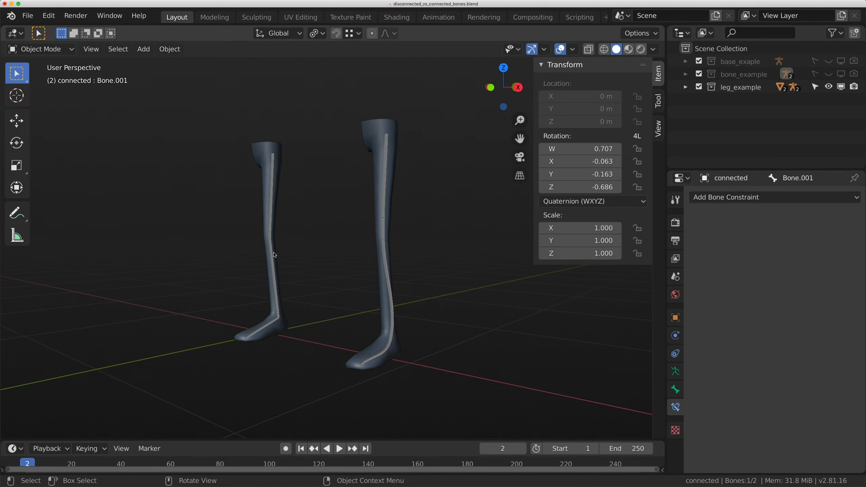
{"action": "left_click", "coordinate": [274, 255]}
{"action": "scroll", "coordinate": [305, 241], "scroll_direction": "up", "scroll_amount": 3}
{"action": "key", "text": "ctrl+Tab"}
{"action": "scroll", "coordinate": [413, 253], "scroll_direction": "up", "scroll_amount": 3}
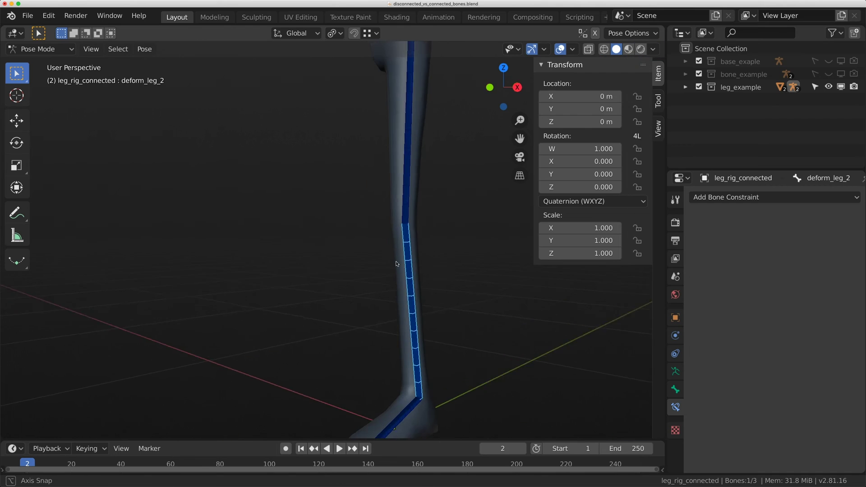
Rotate the deform_leg_2 bone of leg_rig_connected to bend the knee and move it away from the upper leg bone
{"action": "middle_click_drag", "start_coordinate": [397, 264], "coordinate": [379, 249]}
{"action": "key", "text": "r"}
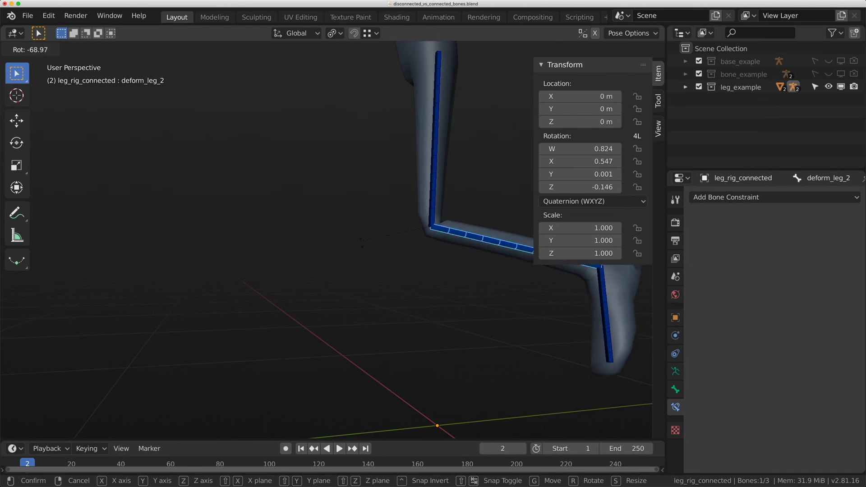
{"action": "left_click", "coordinate": [379, 215]}
{"action": "key", "text": "g"}
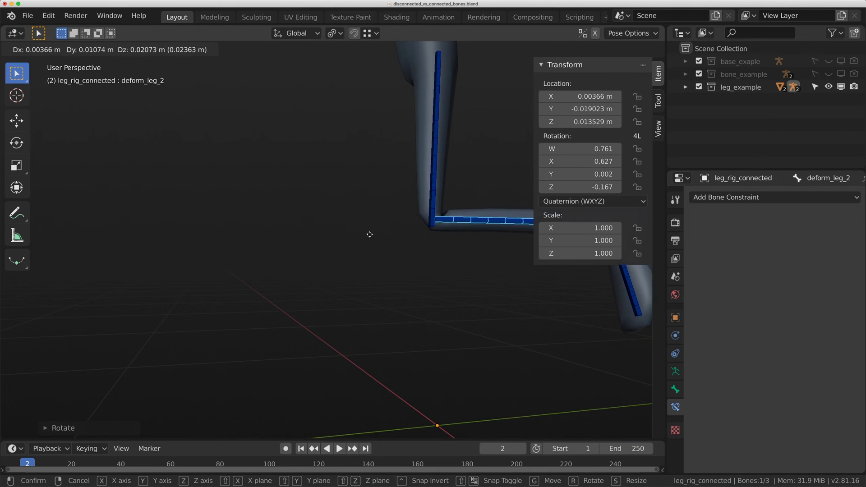
{"action": "left_click", "coordinate": [361, 254]}
Rotate the detached deform_leg_2 bone freely with two trackball rotations from a front view
{"action": "scroll", "coordinate": [400, 218], "scroll_direction": "down", "scroll_amount": 3}
{"action": "middle_click_drag", "start_coordinate": [400, 217], "coordinate": [528, 214]}
{"action": "scroll", "coordinate": [342, 202], "scroll_direction": "up", "scroll_amount": 2}
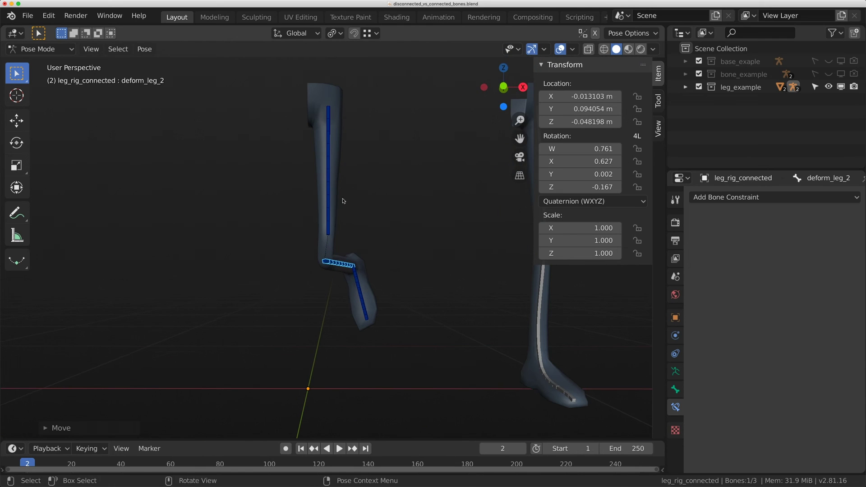
{"action": "key", "text": "r"}
{"action": "key", "text": "r"}
{"action": "left_click", "coordinate": [356, 204]}
{"action": "key", "text": "r"}
{"action": "key", "text": "r"}
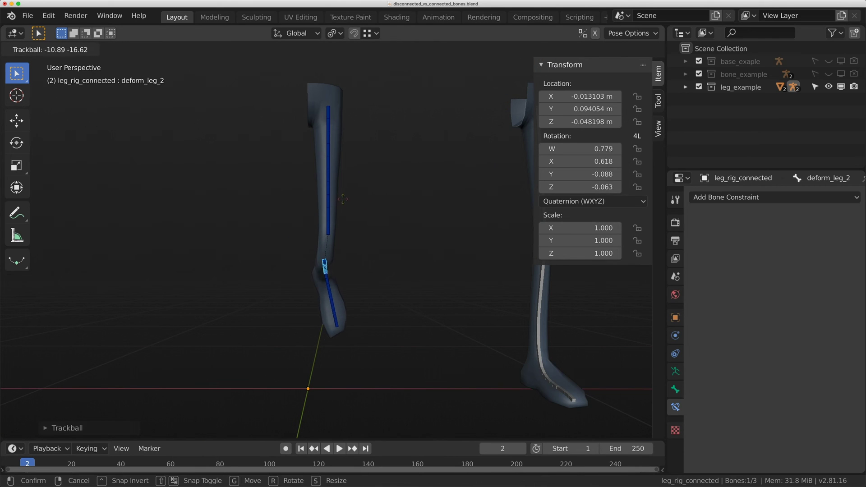
{"action": "left_click", "coordinate": [343, 199]}
Move deform_leg_2 farther down from the upper leg, rotate it towards the ground, and adjust its position
{"action": "key", "text": "g"}
{"action": "left_click", "coordinate": [348, 245]}
{"action": "scroll", "coordinate": [346, 236], "scroll_direction": "up", "scroll_amount": 2}
{"action": "middle_click_drag", "start_coordinate": [346, 236], "coordinate": [424, 231]}
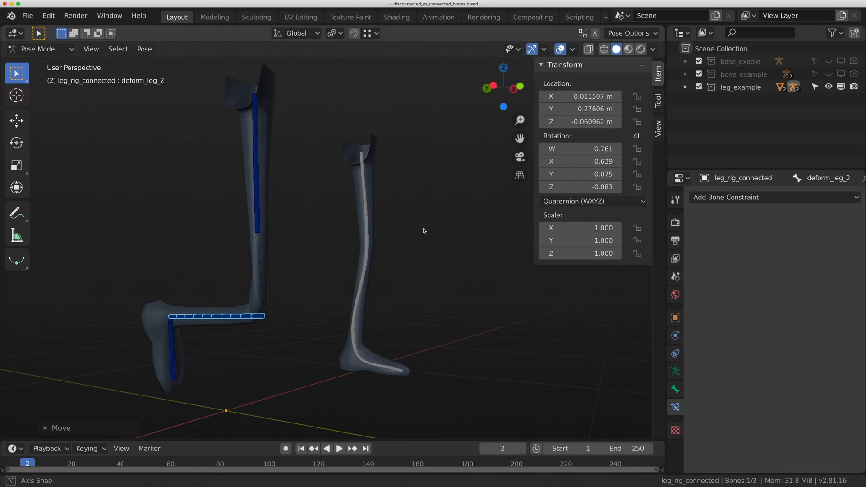
{"action": "key", "text": "r"}
{"action": "left_click", "coordinate": [253, 280]}
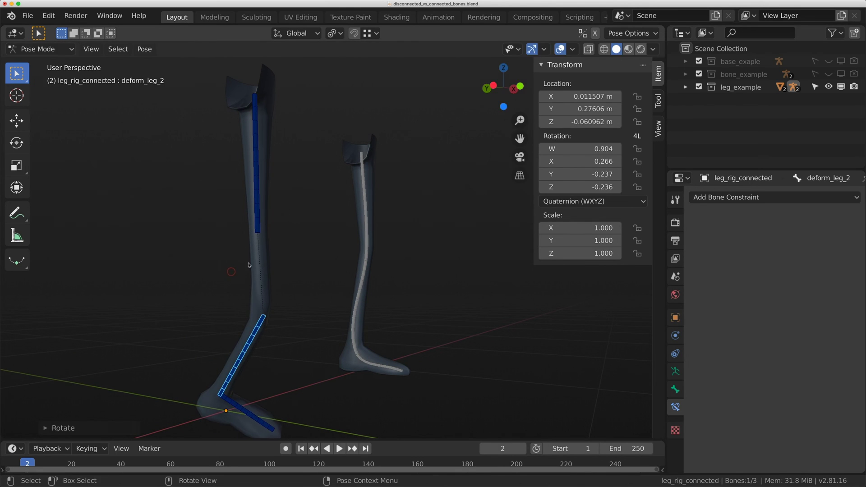
{"action": "key", "text": "g"}
{"action": "left_click", "coordinate": [248, 251]}
Reselect the leg_rig_connected armature in Pose Mode and rotate its upper bone deform_leg_01 forward
{"action": "key", "text": "ctrl+Tab"}
{"action": "left_click", "coordinate": [265, 171]}
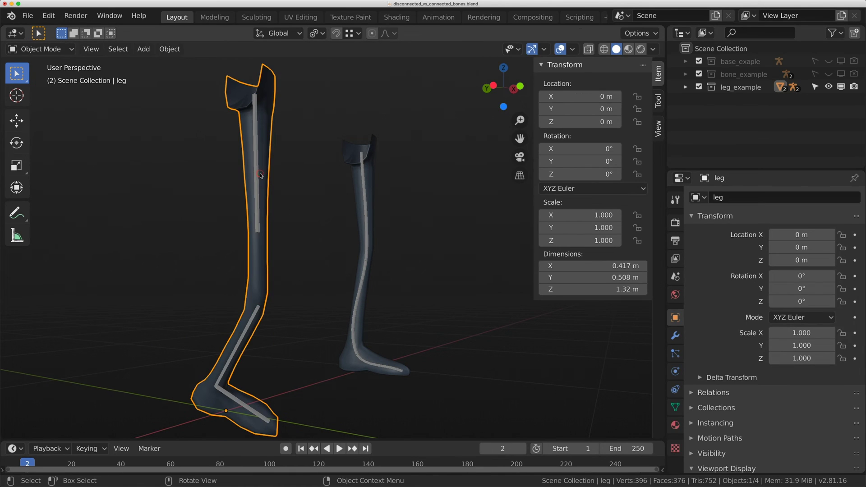
{"action": "left_click", "coordinate": [257, 176]}
{"action": "key", "text": "ctrl+Tab"}
{"action": "key", "text": "r"}
{"action": "left_click", "coordinate": [408, 247]}
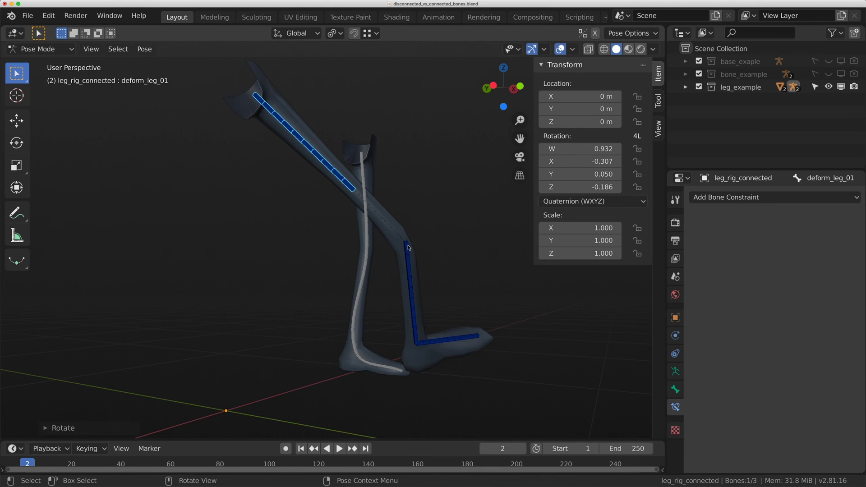
Move the lower leg bone deform_leg_2 to a new spot and rotate it to point downwards
{"action": "left_click", "coordinate": [408, 247]}
{"action": "key", "text": "g"}
{"action": "left_click", "coordinate": [383, 356]}
{"action": "middle_click_drag", "start_coordinate": [383, 356], "coordinate": [357, 233]}
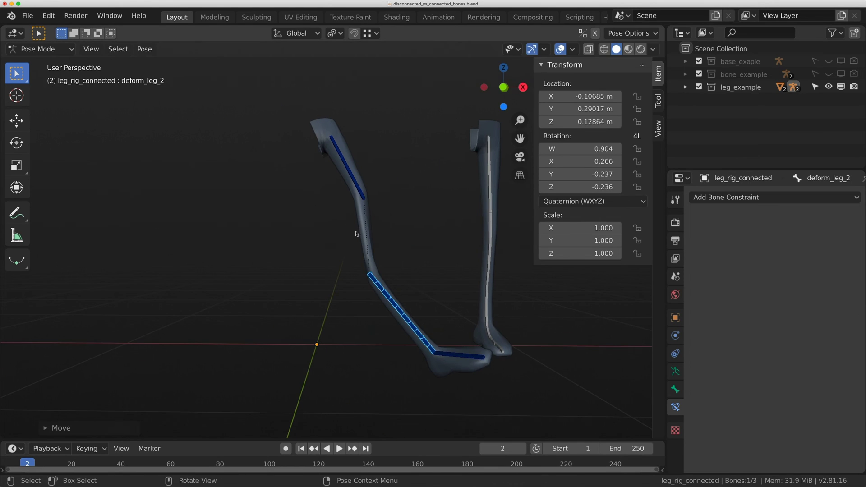
{"action": "key", "text": "r"}
{"action": "left_click", "coordinate": [377, 267]}
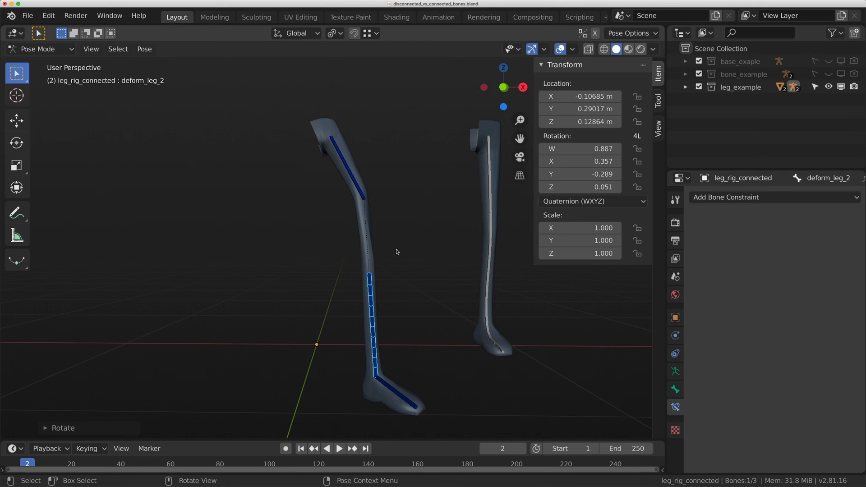
Rotate deform_leg_2 with a trackball rotation and move it back up close to the upper leg bone
{"action": "key", "text": "r"}
{"action": "key", "text": "r"}
{"action": "left_click", "coordinate": [376, 251]}
{"action": "key", "text": "g"}
{"action": "left_click", "coordinate": [371, 194]}
Try scaling the upper leg bone deform_leg_01 uniformly and along its local Y axis
{"action": "left_click", "coordinate": [360, 190]}
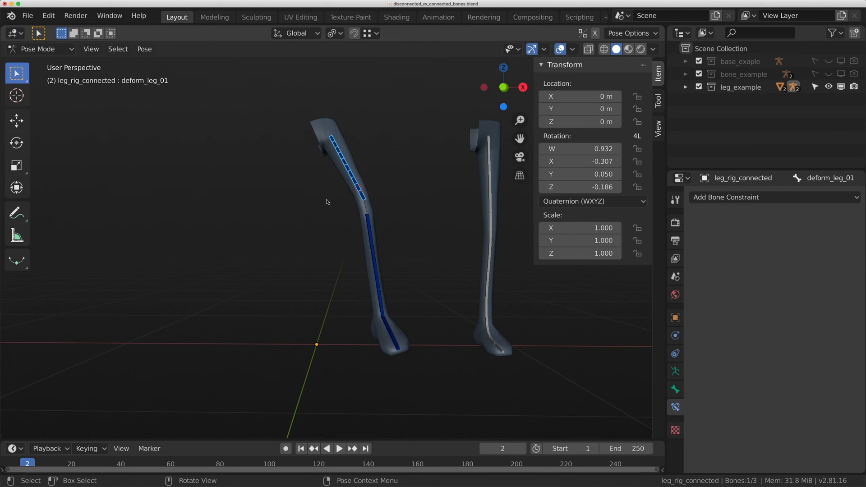
{"action": "middle_click_drag", "start_coordinate": [327, 202], "coordinate": [401, 207]}
{"action": "key", "text": "s"}
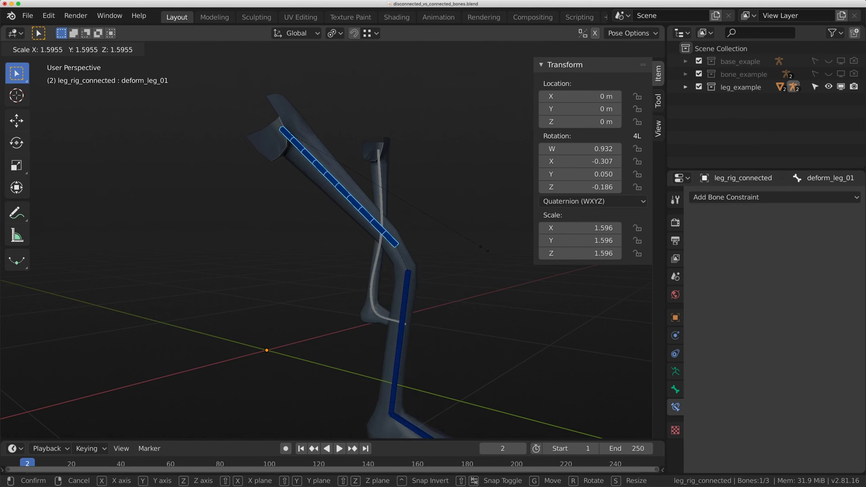
{"action": "key", "text": "y"}
{"action": "key", "text": "y"}
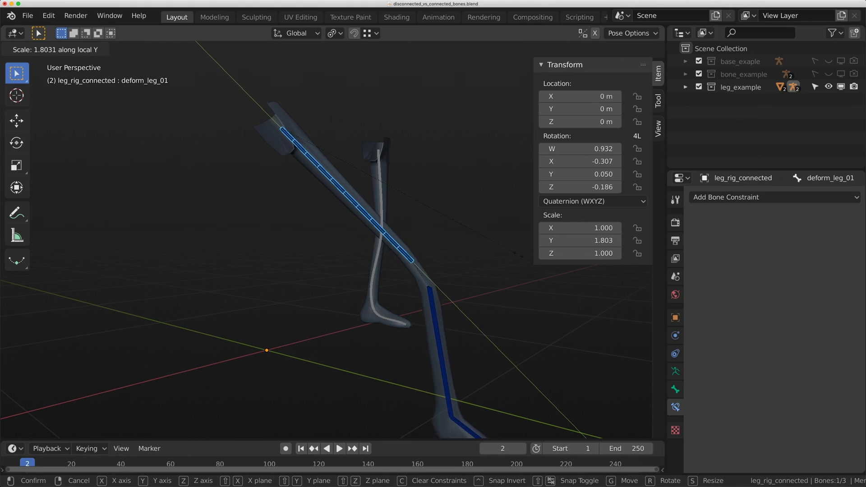
{"action": "right_click", "coordinate": [410, 209]}
Select all bones of leg_rig_connected and clear their pose location and rotation
{"action": "key", "text": "a"}
{"action": "key", "text": "alt+g"}
{"action": "key", "text": "alt+r"}
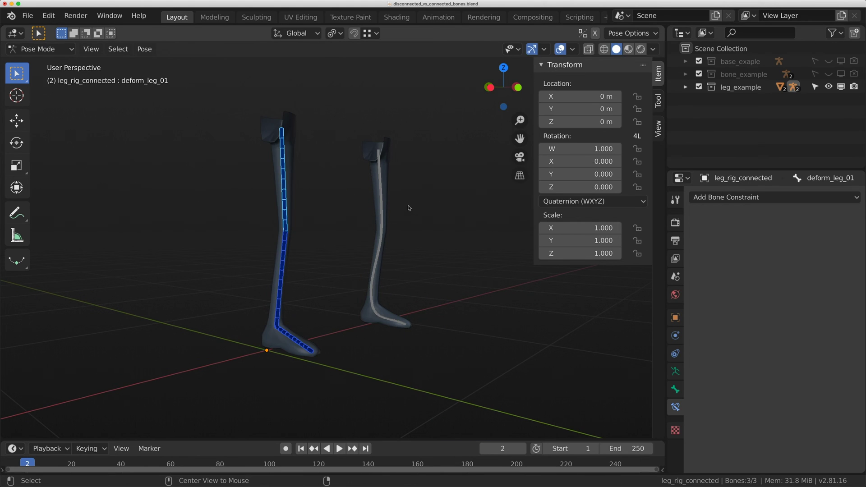
Leave Pose Mode on the first leg and enter it on leg_rig_connected.001 with deform_leg_2 selected
{"action": "key", "text": "ctrl+Tab"}
{"action": "left_click", "coordinate": [386, 213]}
{"action": "key", "text": "ctrl+Tab"}
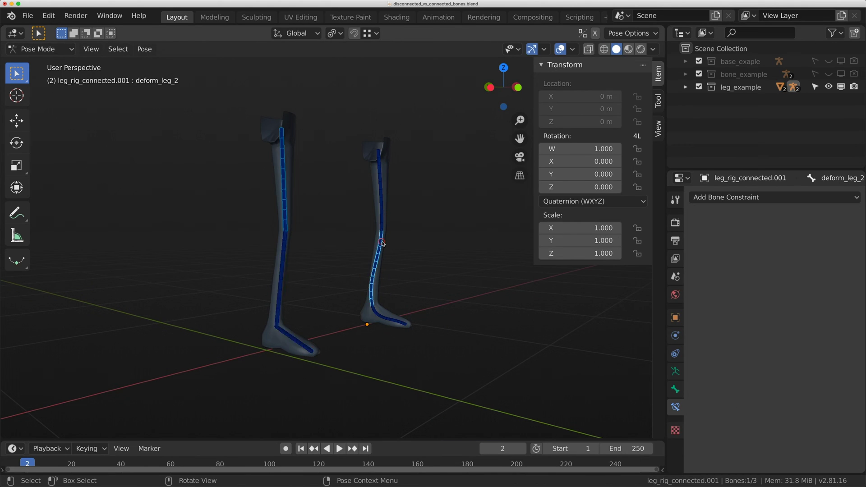
Rotate deform_leg_2 of leg_rig_connected.001 about 80 degrees so the knee bends backward
{"action": "key", "text": "KP_Decimal"}
{"action": "scroll", "coordinate": [383, 243], "scroll_direction": "down", "scroll_amount": 5}
{"action": "middle_click_drag", "start_coordinate": [383, 244], "coordinate": [149, 246]}
{"action": "middle_click_drag", "start_coordinate": [328, 228], "coordinate": [309, 286]}
{"action": "key", "text": "r"}
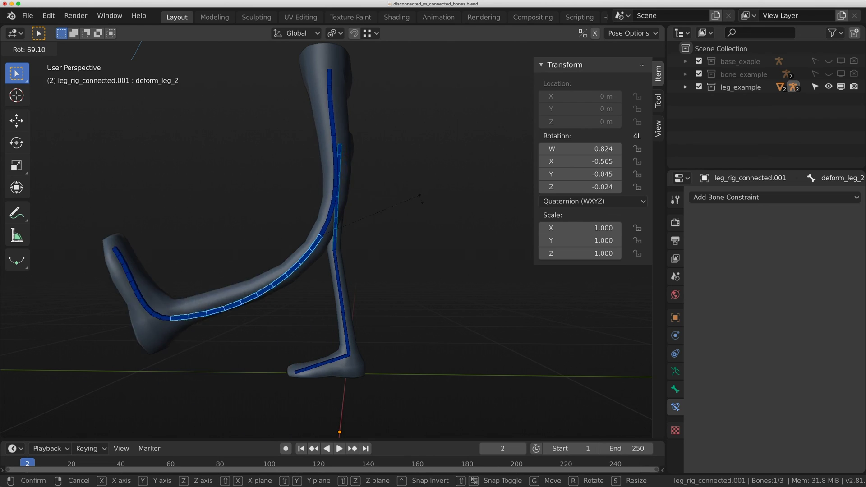
{"action": "left_click", "coordinate": [387, 250]}
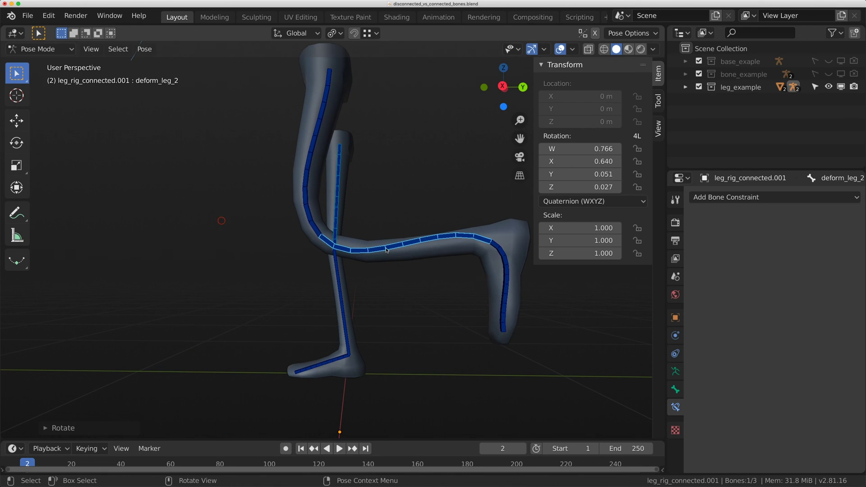
Rotate deform_foot_1 of leg_rig_connected.001 about 93 degrees so the foot lines up with the lower leg
{"action": "left_click", "coordinate": [495, 249]}
{"action": "key", "text": "r"}
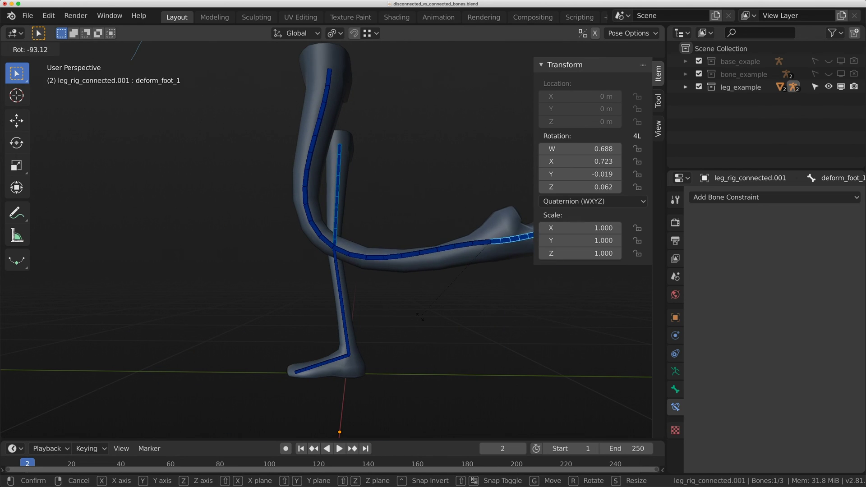
{"action": "left_click", "coordinate": [441, 318]}
{"action": "middle_click_drag", "start_coordinate": [426, 275], "coordinate": [314, 240]}
Select deform_leg_2 of leg_rig_connected and rotate it about 80 degrees to bend that knee backward
{"action": "left_click", "coordinate": [323, 285]}
{"action": "left_click", "coordinate": [323, 284]}
{"action": "key", "text": "r"}
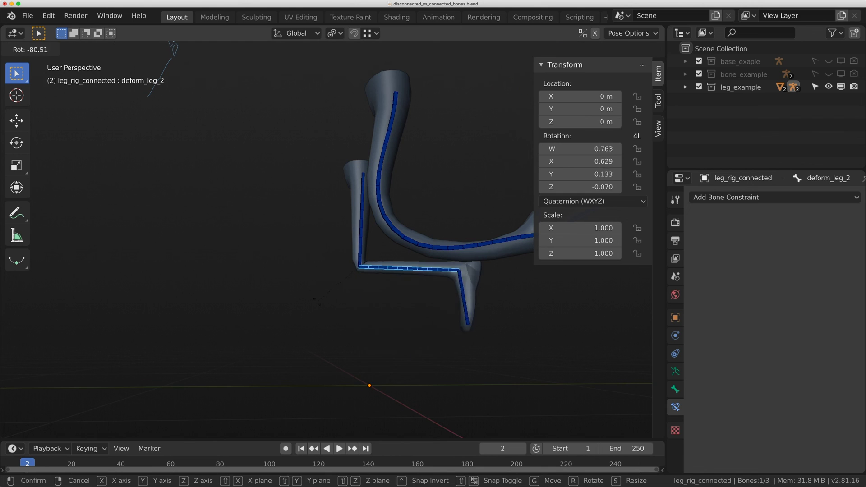
{"action": "left_click", "coordinate": [347, 294]}
Rotate the foot bone of leg_rig_connected until it points straight along the lower leg
{"action": "middle_click_drag", "start_coordinate": [347, 294], "coordinate": [271, 266]}
{"action": "left_click", "coordinate": [374, 272]}
{"action": "key", "text": "r"}
{"action": "left_click", "coordinate": [337, 270]}
Rotate deform_leg_2 of leg_rig_connected slightly downward and adjust it with a trackball rotation
{"action": "left_click", "coordinate": [271, 266]}
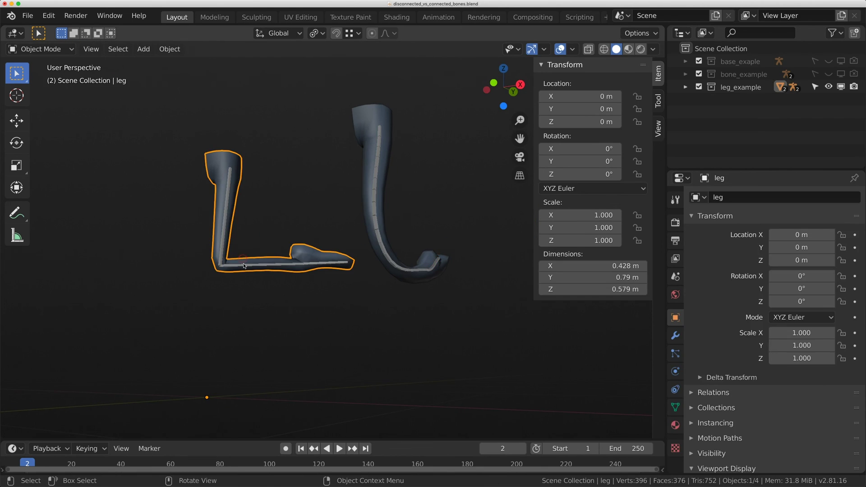
{"action": "left_click", "coordinate": [272, 265]}
{"action": "key", "text": "r"}
{"action": "left_click", "coordinate": [294, 245]}
{"action": "key", "text": "r"}
{"action": "key", "text": "r"}
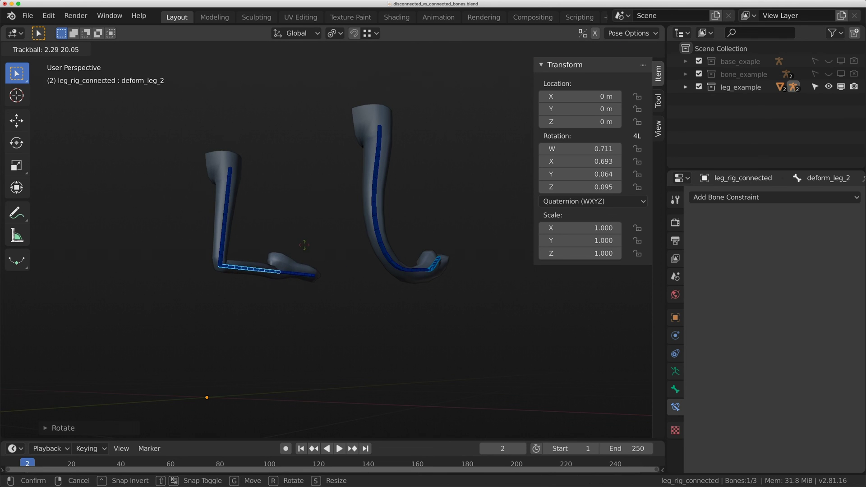
{"action": "left_click", "coordinate": [307, 239]}
{"action": "left_click", "coordinate": [299, 284]}
Put both leg armatures in Pose Mode with deform_leg_01 selected on each rig
{"action": "scroll", "coordinate": [303, 270], "scroll_direction": "down", "scroll_amount": 1}
{"action": "middle_click_drag", "start_coordinate": [304, 265], "coordinate": [406, 248]}
{"action": "scroll", "coordinate": [310, 228], "scroll_direction": "down", "scroll_amount": 2}
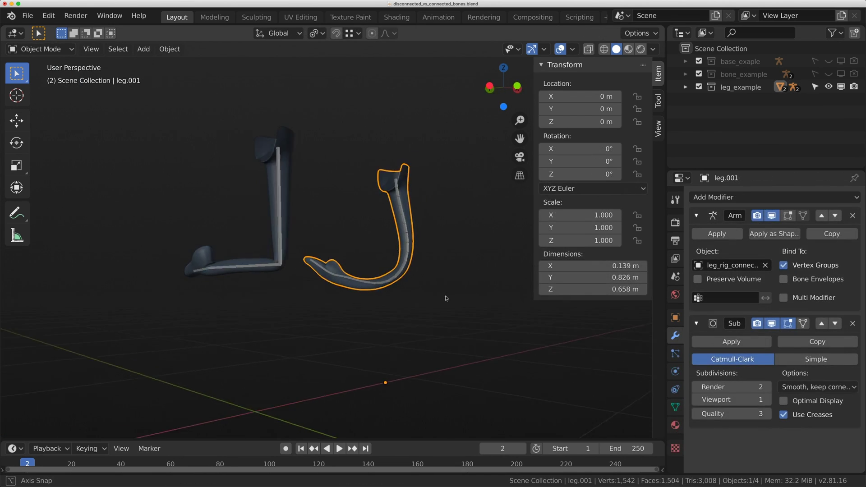
{"action": "middle_click_drag", "start_coordinate": [446, 298], "coordinate": [439, 269]}
{"action": "left_click", "coordinate": [561, 49]}
{"action": "left_click", "coordinate": [414, 222]}
{"action": "key", "text": "ctrl+Tab"}
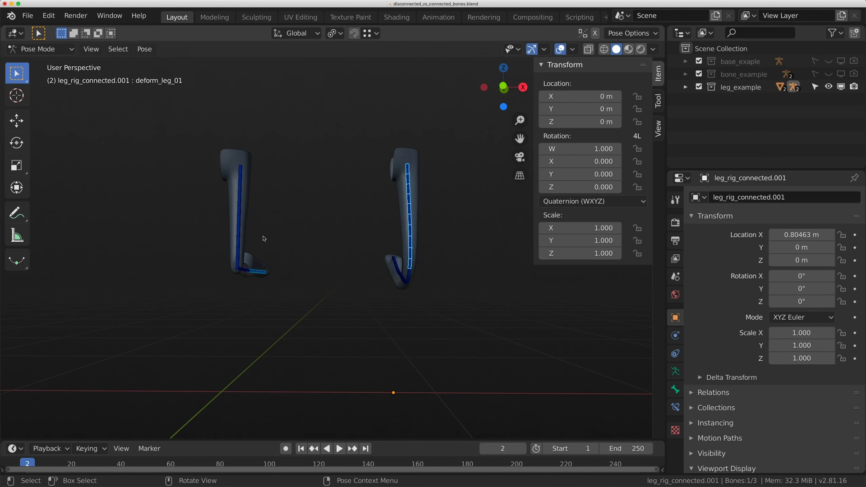
{"action": "left_click", "coordinate": [238, 222], "text": "shift"}
Select all bones of both leg rigs and clear their pose rotation
{"action": "middle_click_drag", "start_coordinate": [254, 256], "coordinate": [261, 258]}
{"action": "key", "text": "a"}
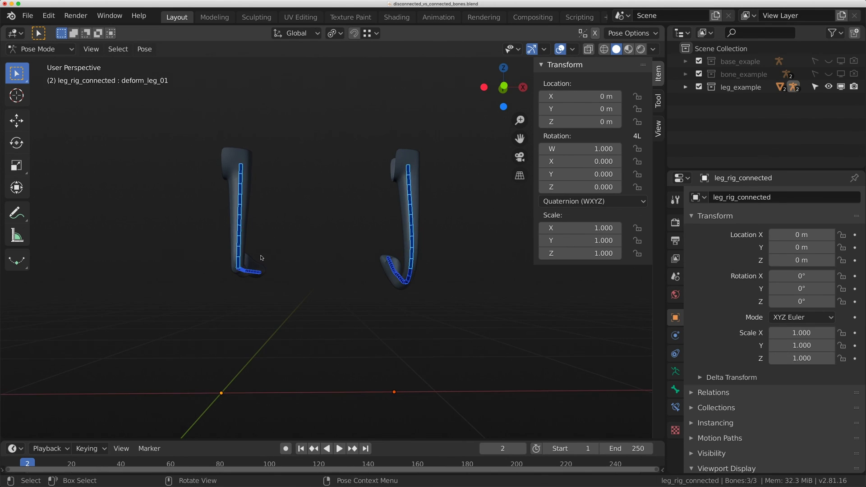
{"action": "key", "text": "alt+r"}
{"action": "middle_click_drag", "start_coordinate": [321, 310], "coordinate": [240, 288]}
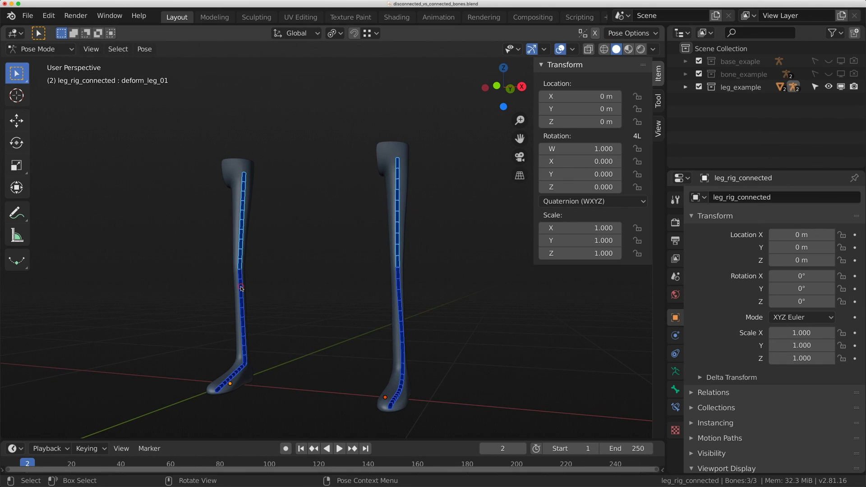
Select deform_leg_2 on both leg rigs and rotate them together about 85 degrees around the global X axis
{"action": "left_click", "coordinate": [241, 289]}
{"action": "left_click", "coordinate": [397, 283]}
{"action": "key", "text": "r"}
{"action": "key", "text": "x"}
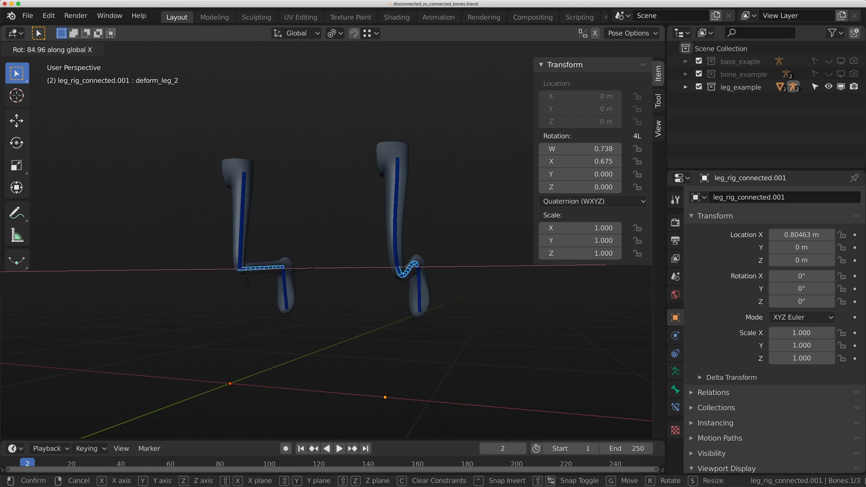
{"action": "left_click", "coordinate": [253, 228]}
{"action": "middle_click_drag", "start_coordinate": [253, 228], "coordinate": [371, 205]}
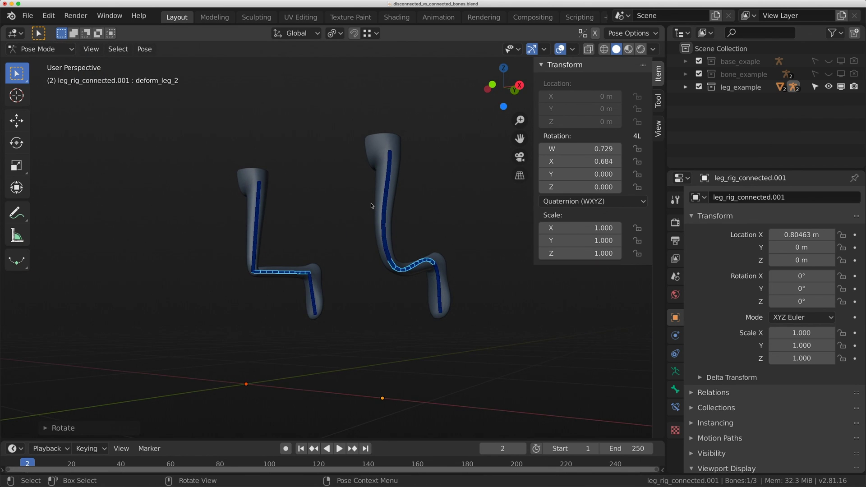
Rotate deform_foot_1 of leg_rig_connected.001 upward in several free rotations so it continues the lower leg's curve
{"action": "left_click", "coordinate": [391, 191]}
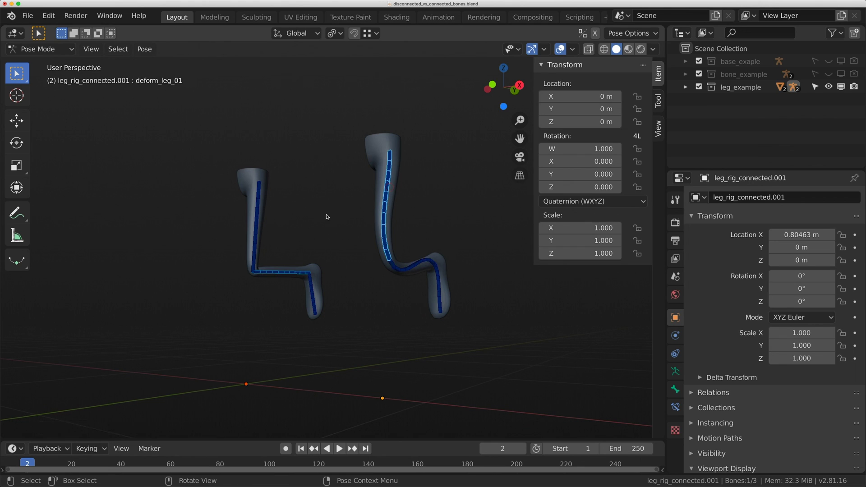
{"action": "left_click", "coordinate": [256, 219]}
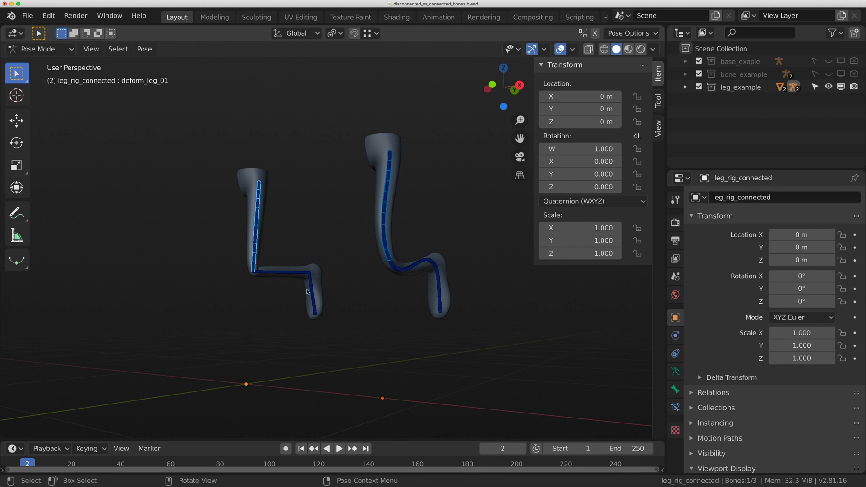
{"action": "left_click", "coordinate": [418, 267]}
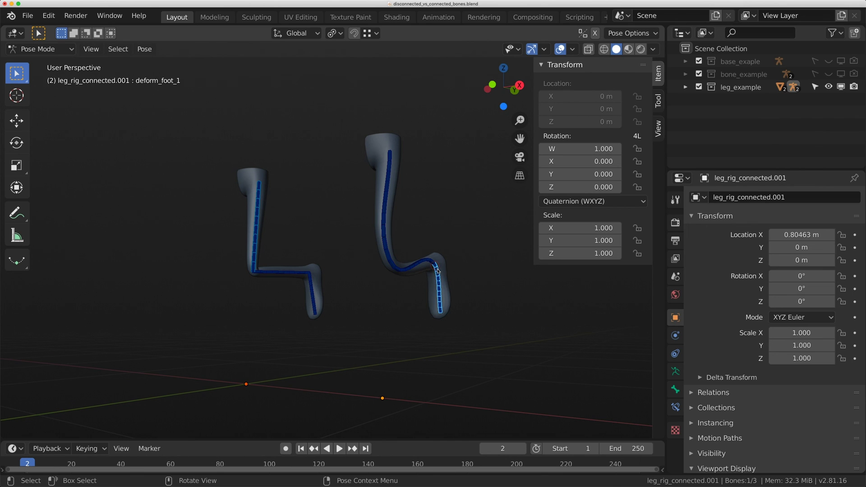
{"action": "key", "text": "r"}
{"action": "left_click", "coordinate": [344, 271]}
{"action": "key", "text": "r"}
{"action": "left_click", "coordinate": [418, 242]}
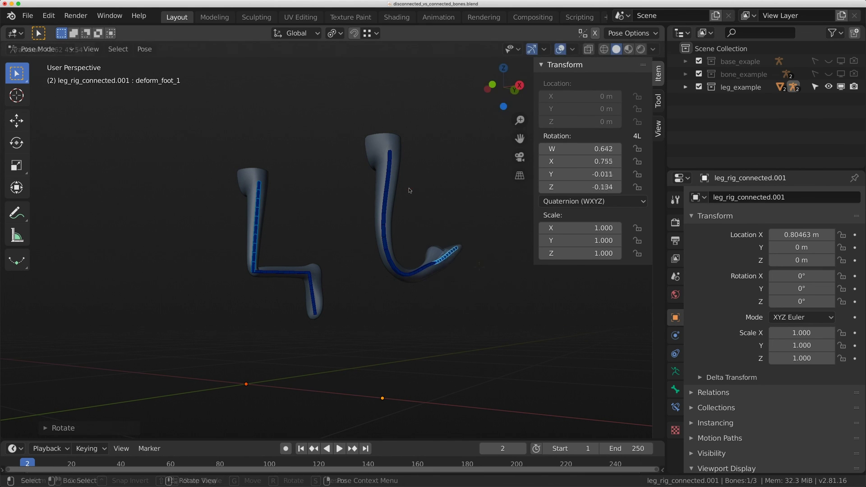
{"action": "key", "text": "r"}
{"action": "left_click", "coordinate": [419, 242]}
Select deform_leg_01 on leg_rig_connected.001 and deform_leg_2 on leg_rig_connected to compare the two bent knees
{"action": "middle_click_drag", "start_coordinate": [419, 242], "coordinate": [381, 253]}
{"action": "left_click", "coordinate": [376, 266]}
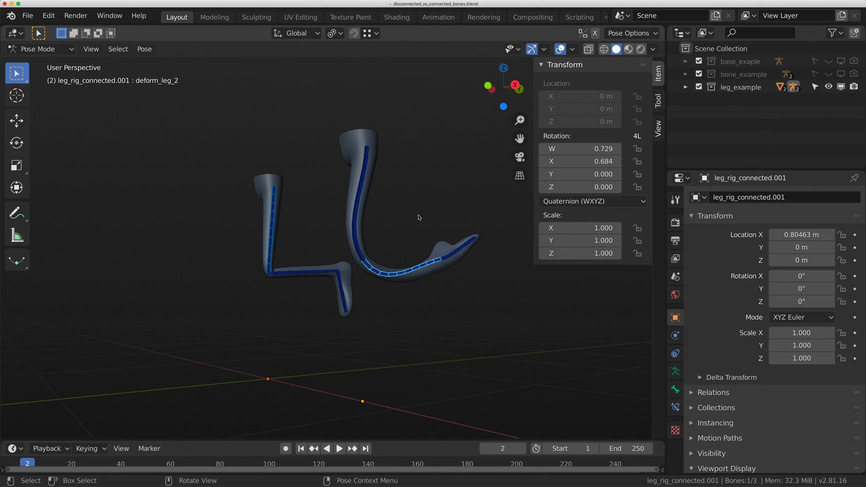
{"action": "middle_click_drag", "start_coordinate": [419, 218], "coordinate": [359, 257]}
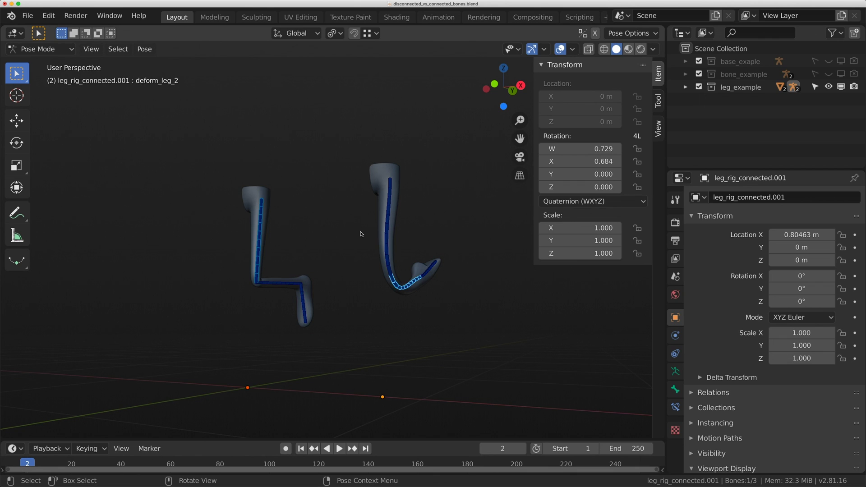
{"action": "left_click", "coordinate": [388, 194]}
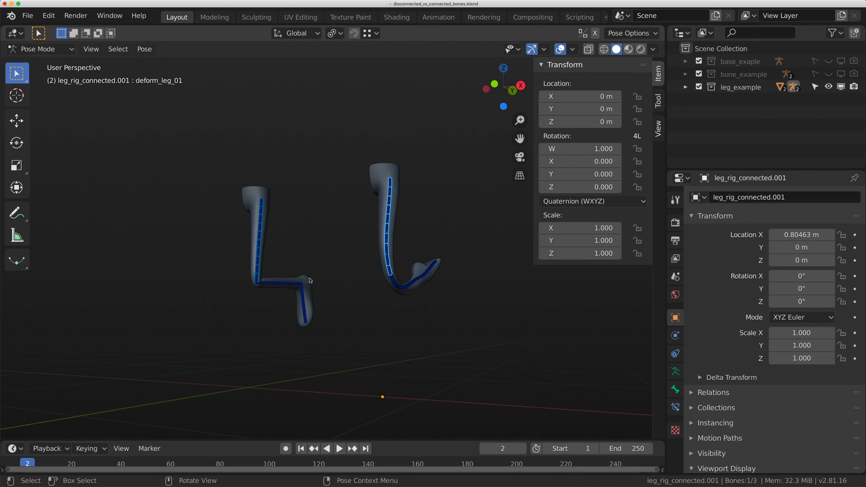
{"action": "left_click", "coordinate": [279, 285]}
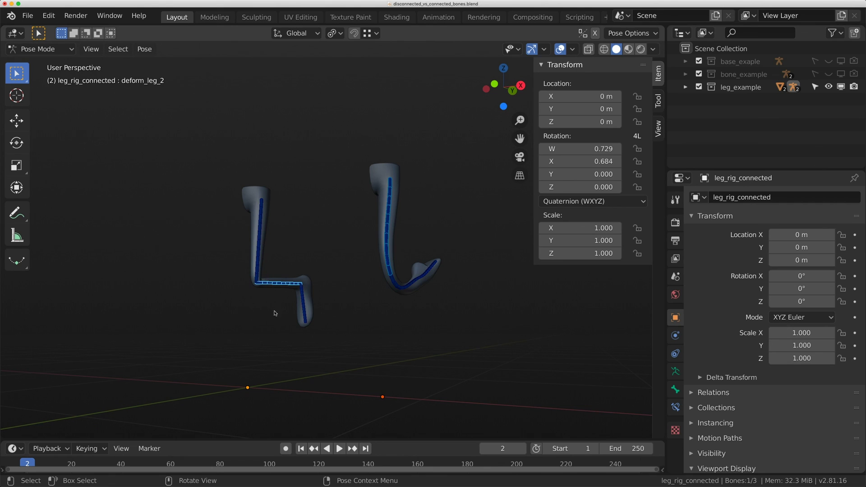